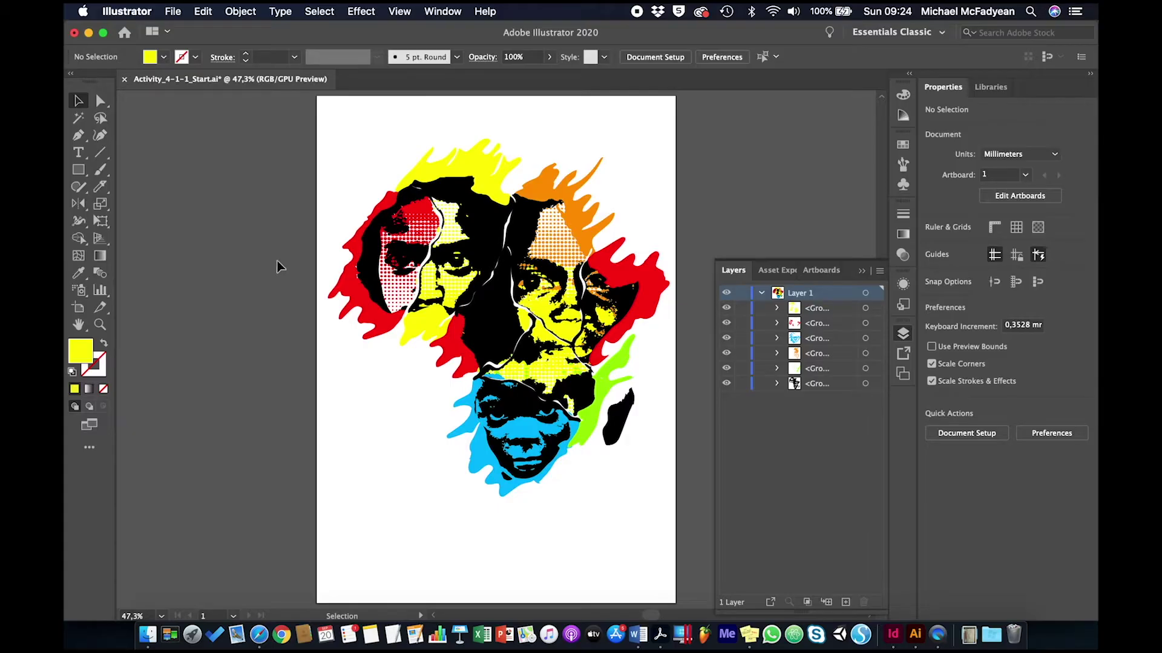
Step: Inspect the red group's fill in the Color Picker without changing it, and check the green group's fill
{"action": "left_click", "coordinate": [348, 301]}
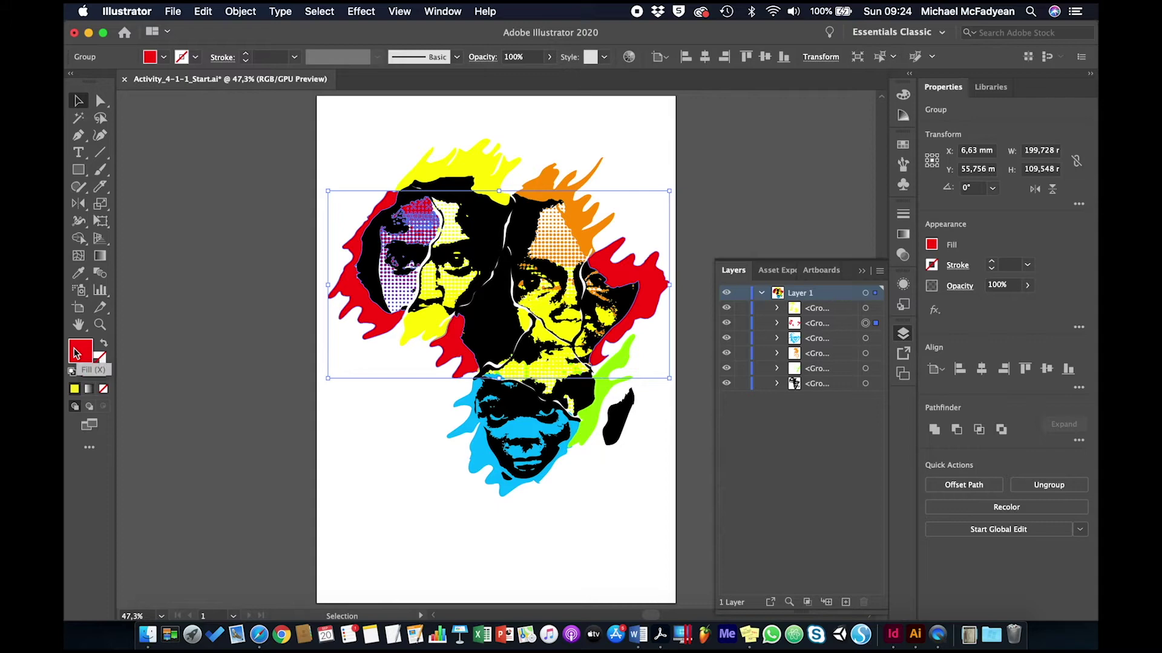
{"action": "double_click", "coordinate": [77, 353]}
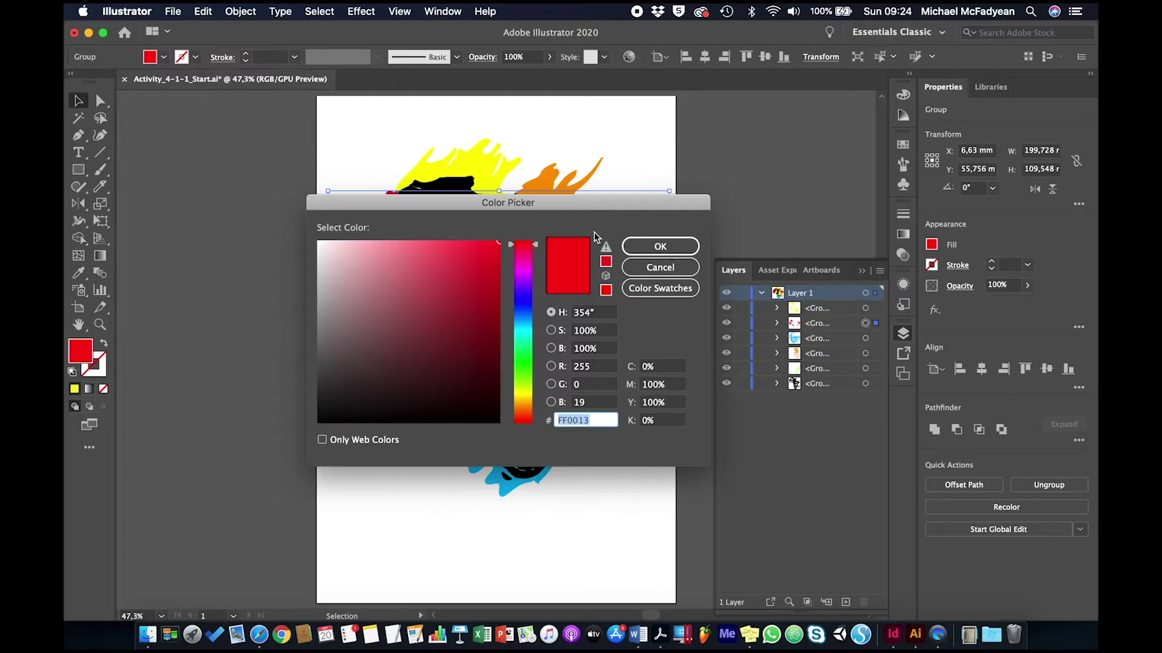
{"action": "left_click", "coordinate": [629, 270]}
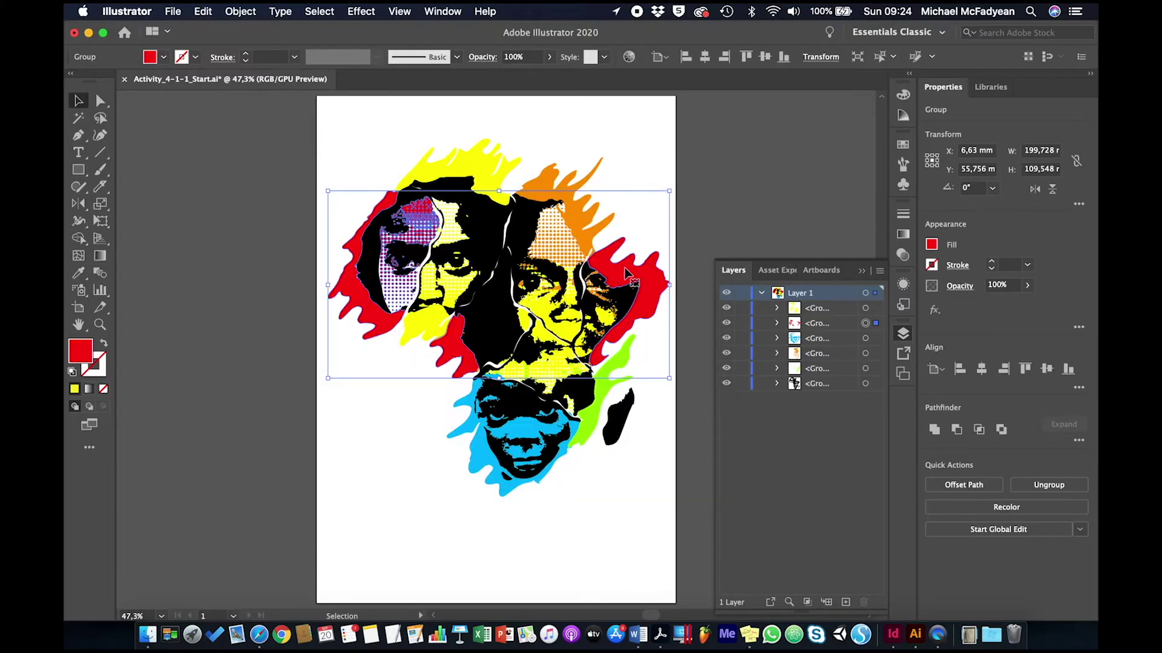
{"action": "left_click", "coordinate": [614, 373]}
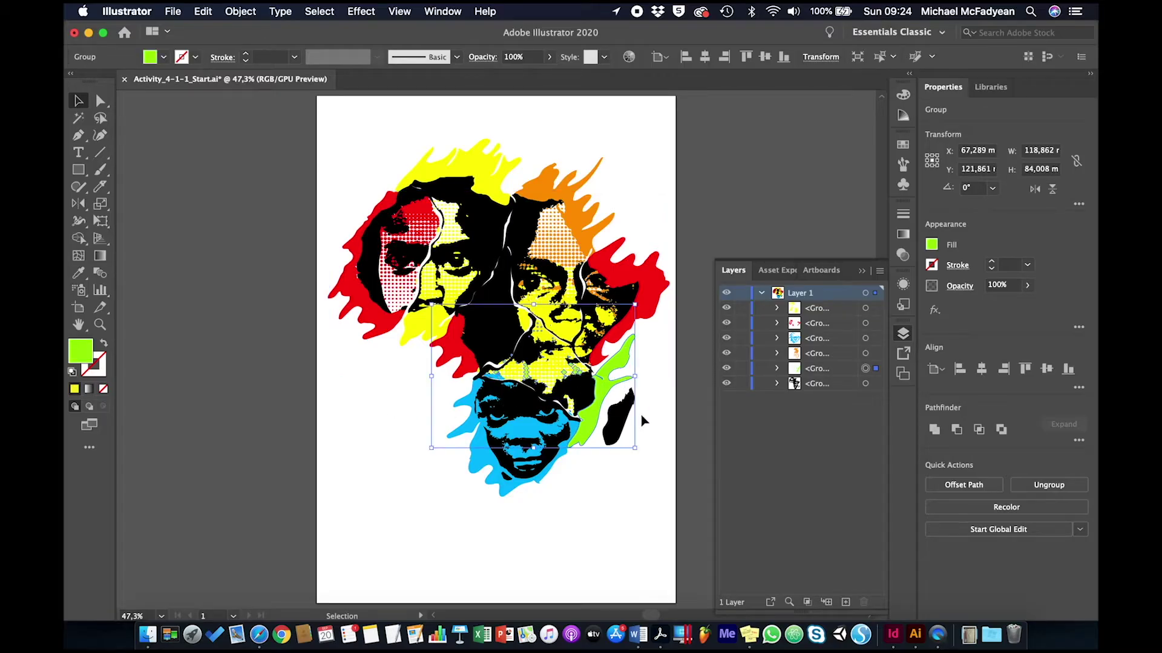
{"action": "left_click", "coordinate": [611, 515]}
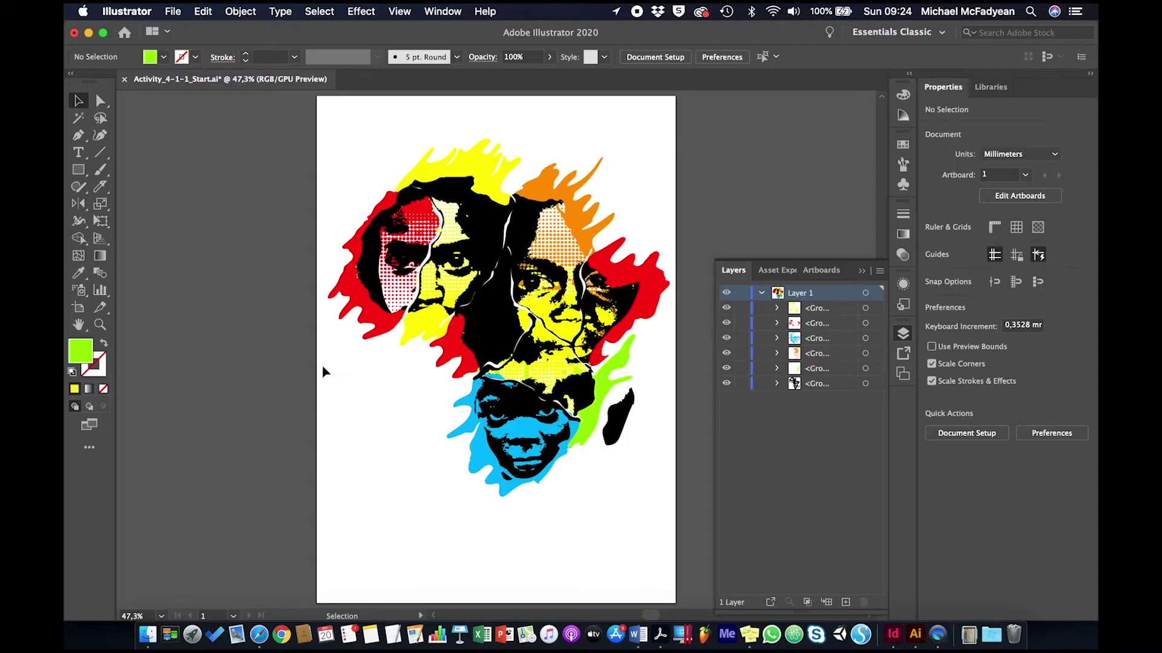
Step: Convert the document's color mode to CMYK
{"action": "left_click", "coordinate": [174, 12]}
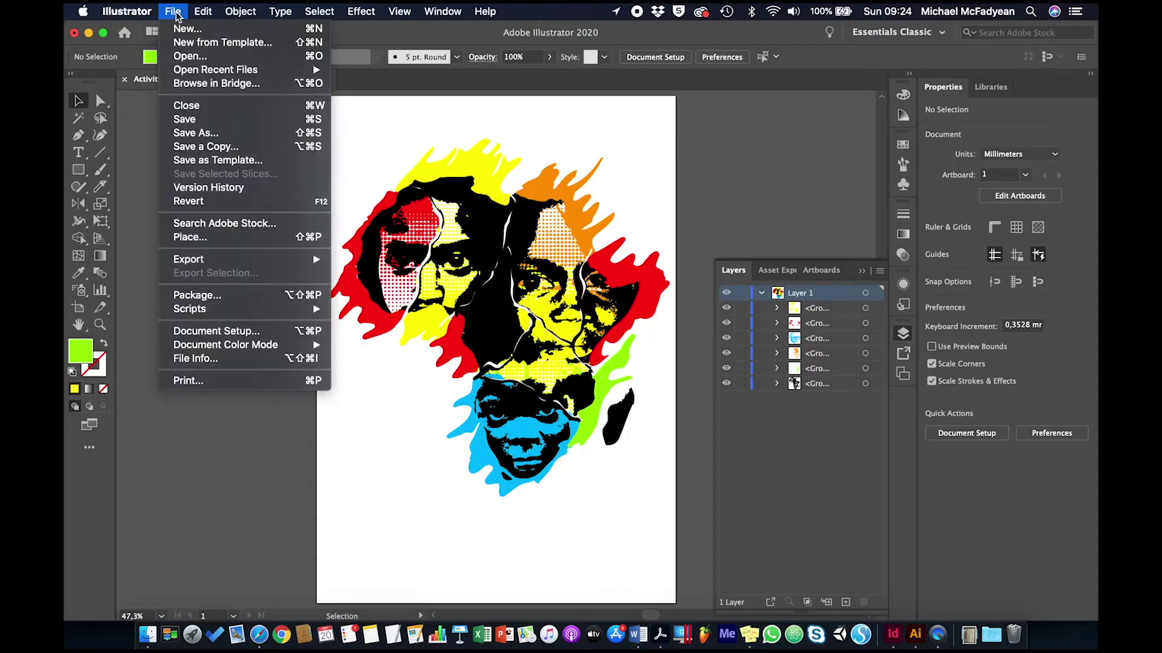
{"action": "mouse_move", "coordinate": [255, 349]}
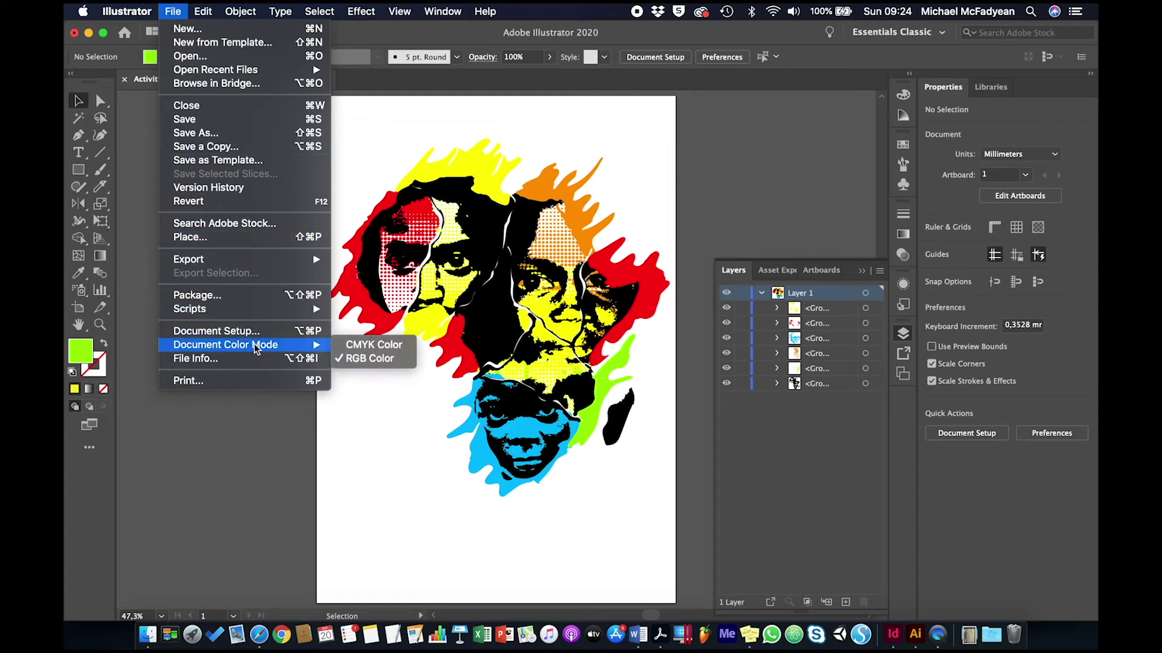
{"action": "left_click", "coordinate": [355, 347]}
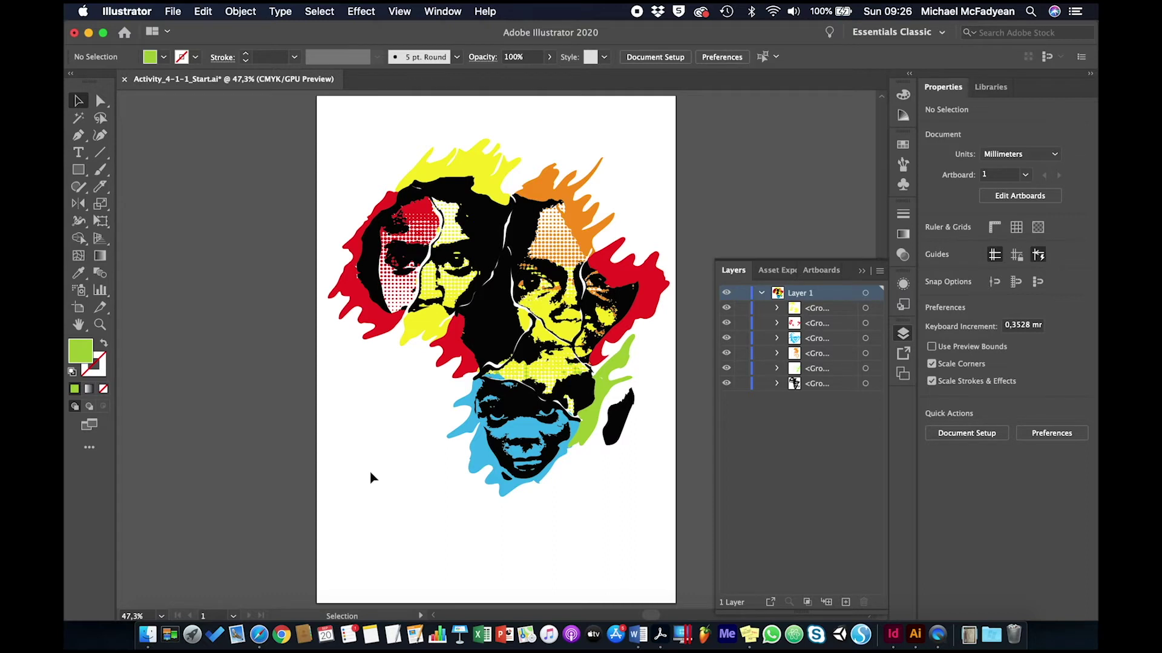
Step: Switch the document's color mode back to RGB
{"action": "left_click", "coordinate": [177, 12]}
{"action": "mouse_move", "coordinate": [324, 260]}
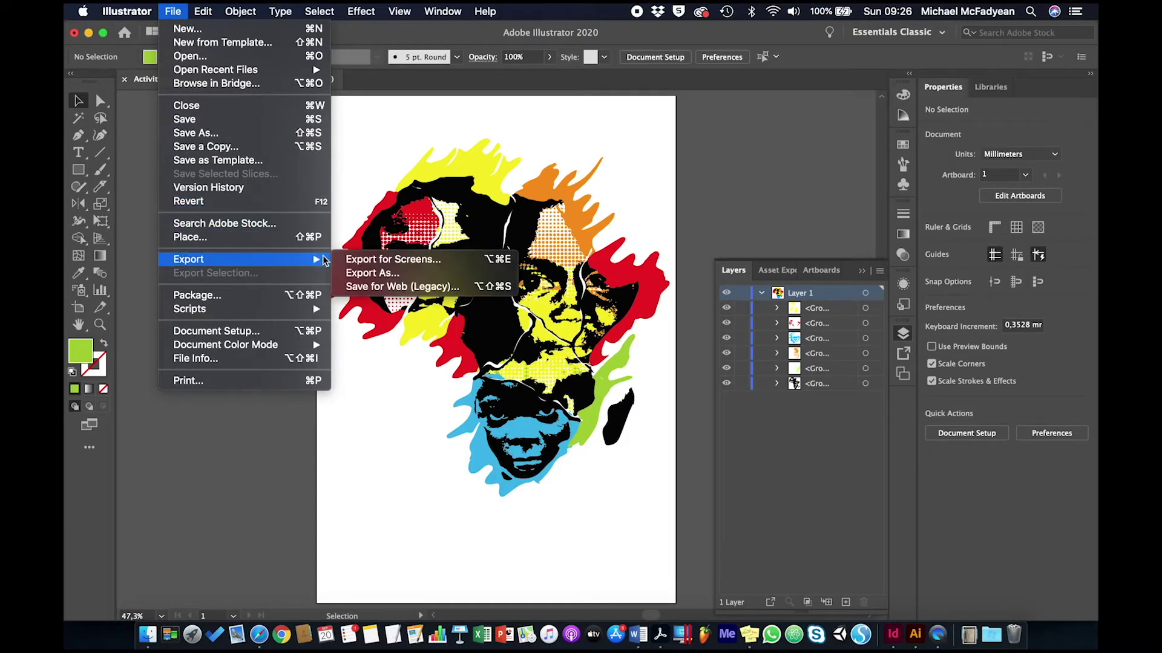
{"action": "mouse_move", "coordinate": [300, 345]}
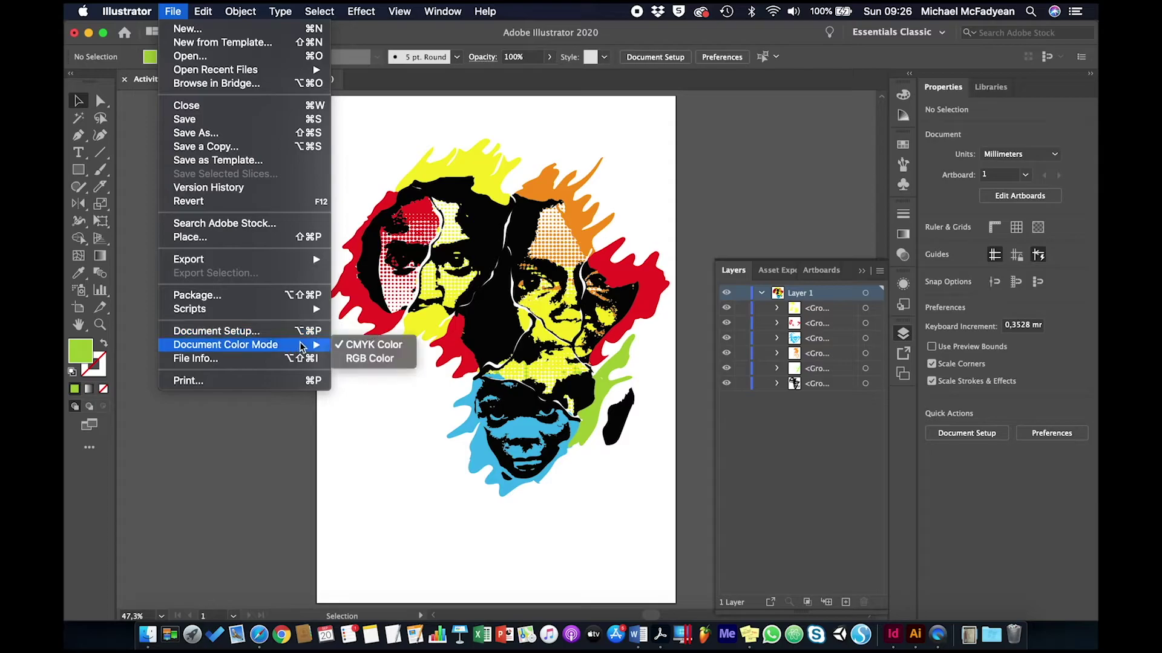
{"action": "left_click", "coordinate": [346, 371]}
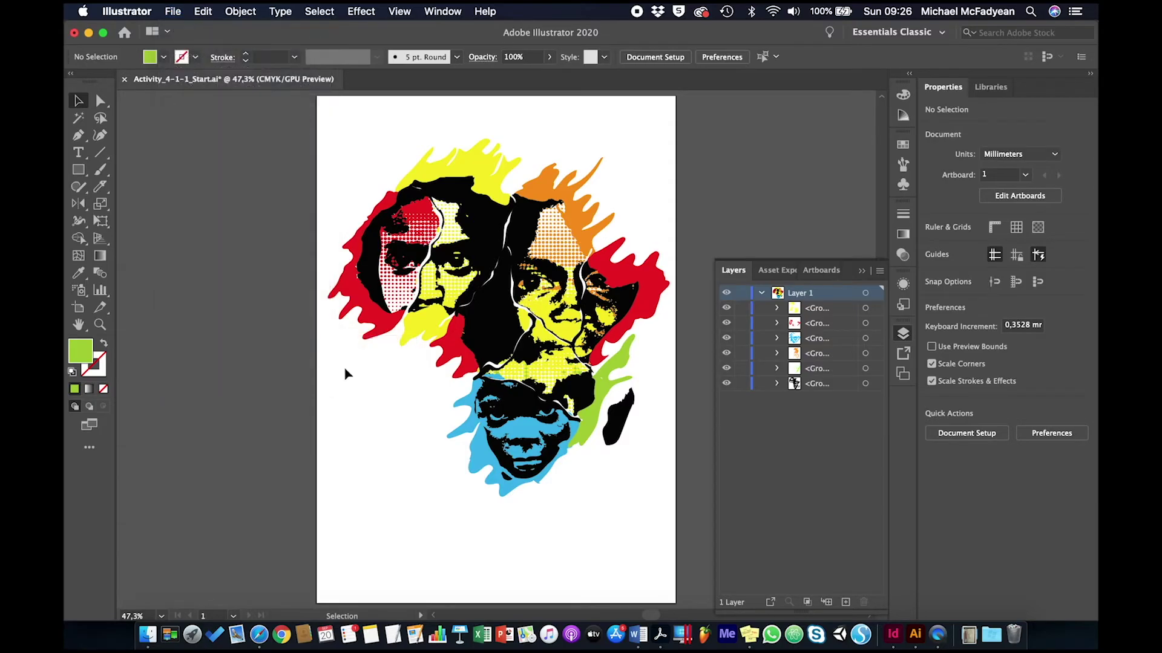
{"action": "left_click", "coordinate": [174, 11]}
{"action": "mouse_move", "coordinate": [293, 348]}
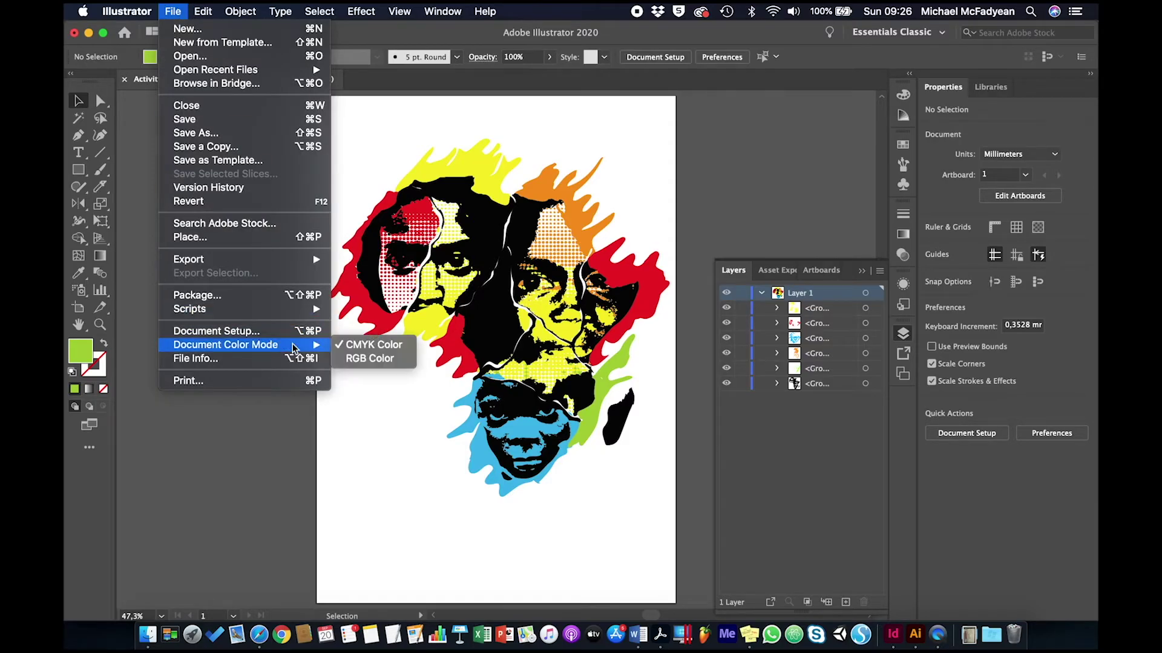
{"action": "left_click", "coordinate": [357, 358]}
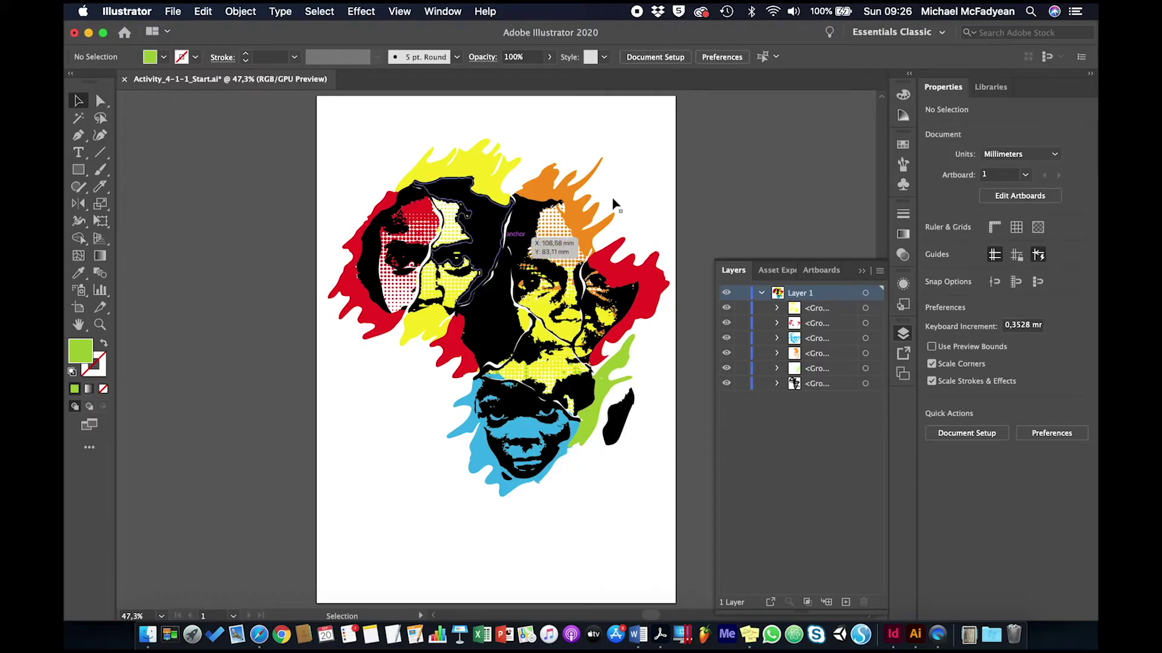
Step: Collapse the layer list and move the whole artwork straight up to Y 4.011 mm, near the artboard's upper edge
{"action": "left_click", "coordinate": [861, 272]}
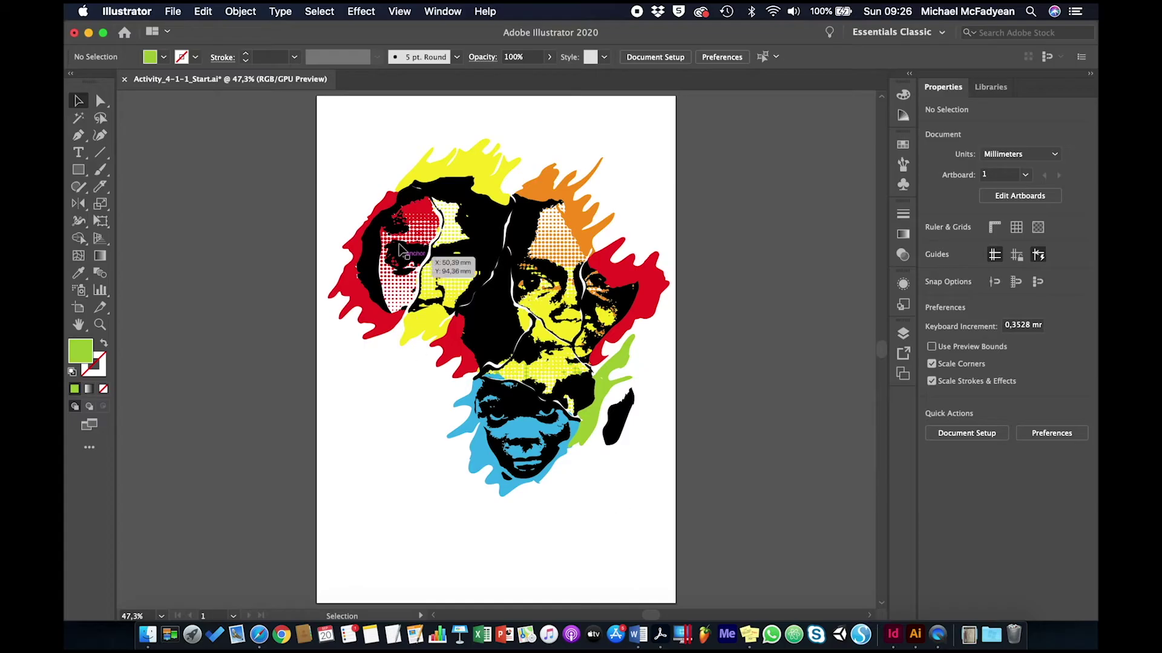
{"action": "left_click_drag", "start_coordinate": [331, 130], "coordinate": [669, 512]}
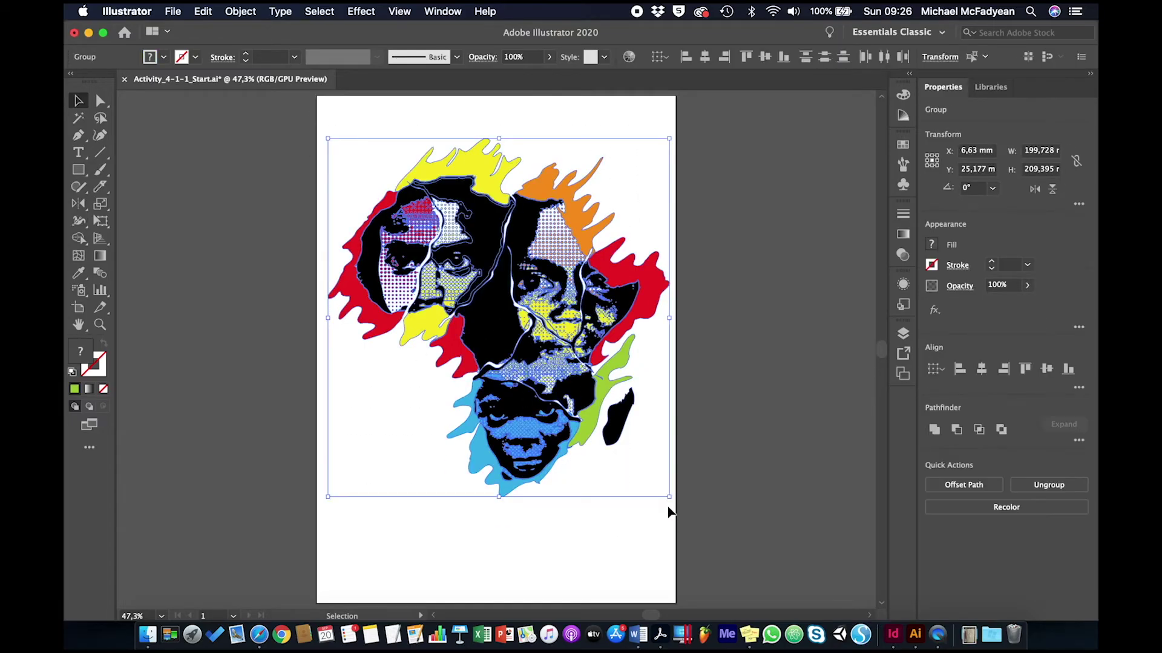
{"action": "key", "text": "shift+Up"}
{"action": "key", "text": "shift+Up"}
{"action": "key", "text": "shift+Up"}
{"action": "key", "text": "shift+Up"}
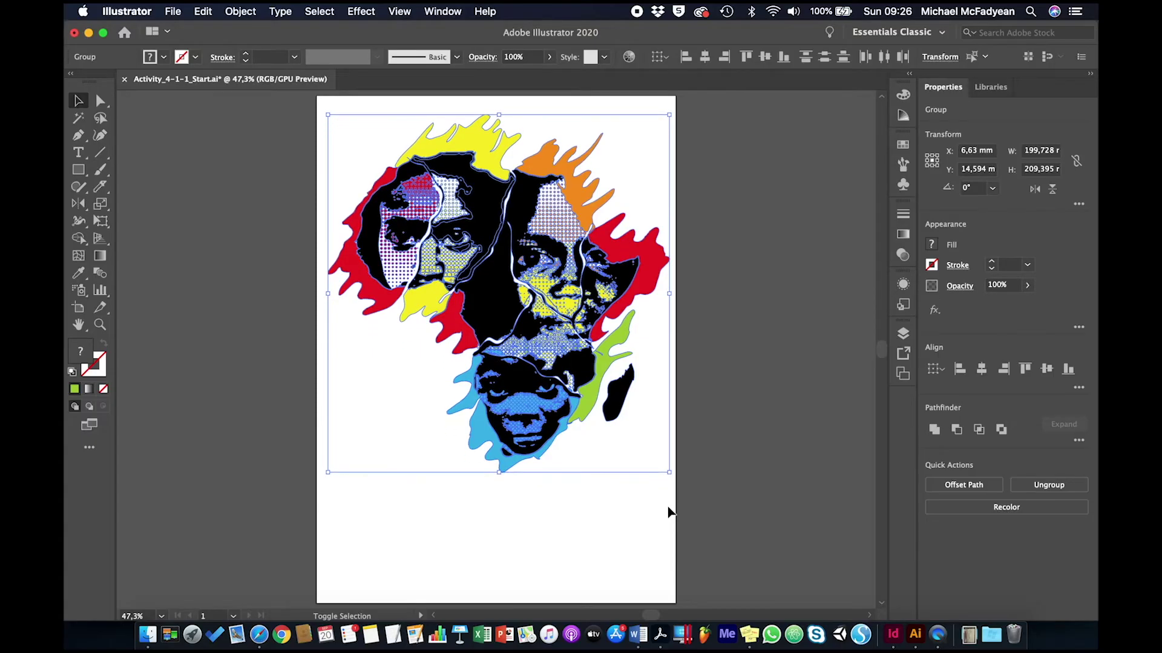
{"action": "key", "text": "shift+Up"}
{"action": "key", "text": "shift+Up"}
{"action": "key", "text": "shift+Up"}
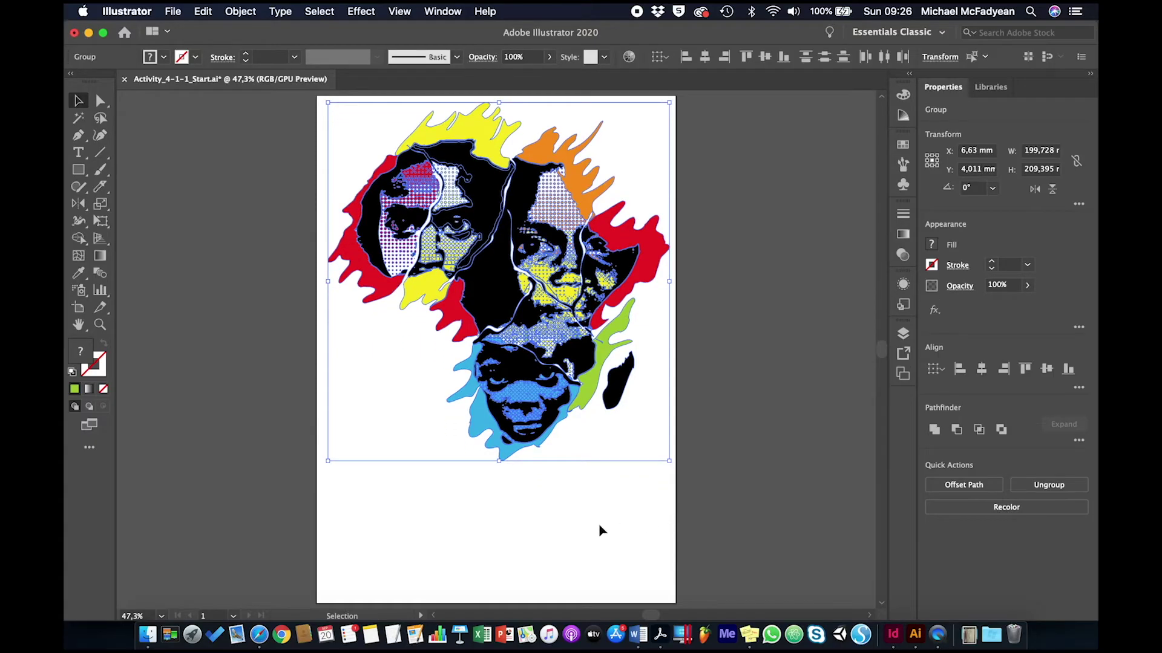
{"action": "left_click", "coordinate": [600, 530]}
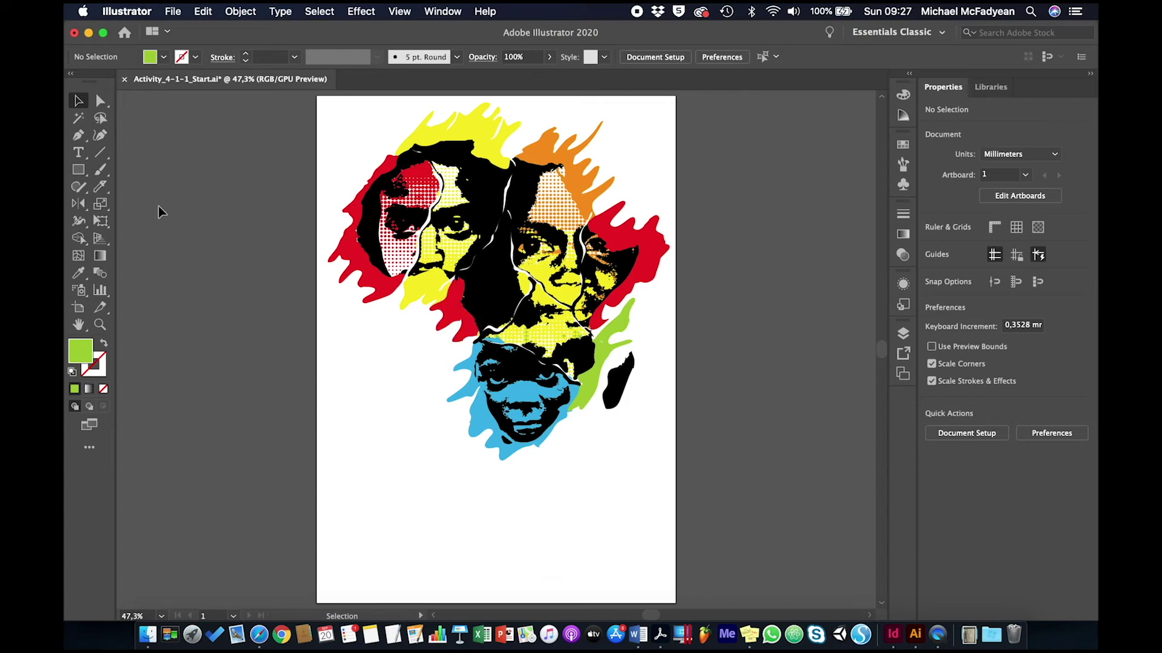
Step: Draw a green square about 19 mm wide below the artwork and place a copy directly beneath it at about Y 247.7 mm
{"action": "left_click", "coordinate": [78, 169]}
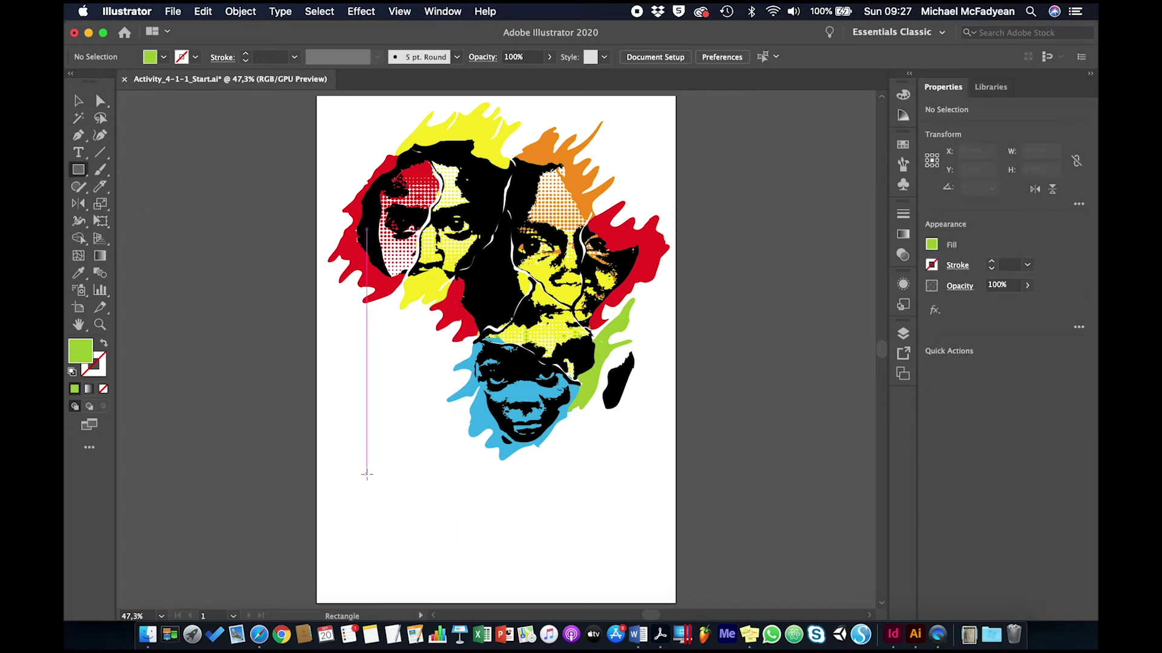
{"action": "left_click_drag", "start_coordinate": [366, 475], "coordinate": [400, 508]}
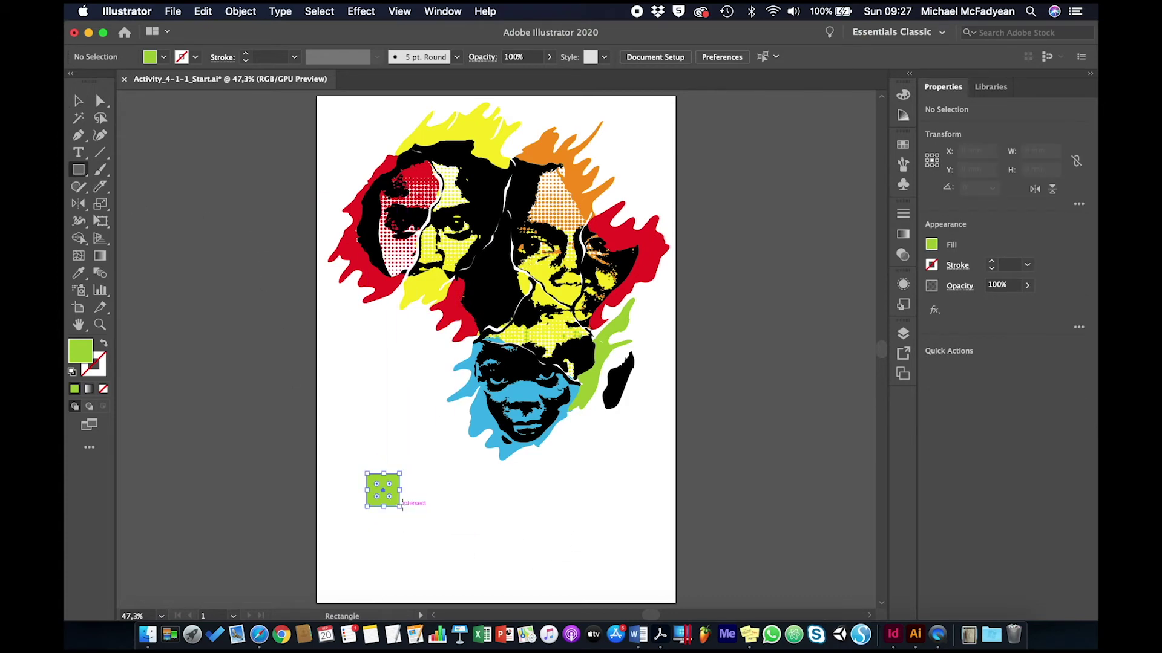
{"action": "left_click", "coordinate": [78, 100]}
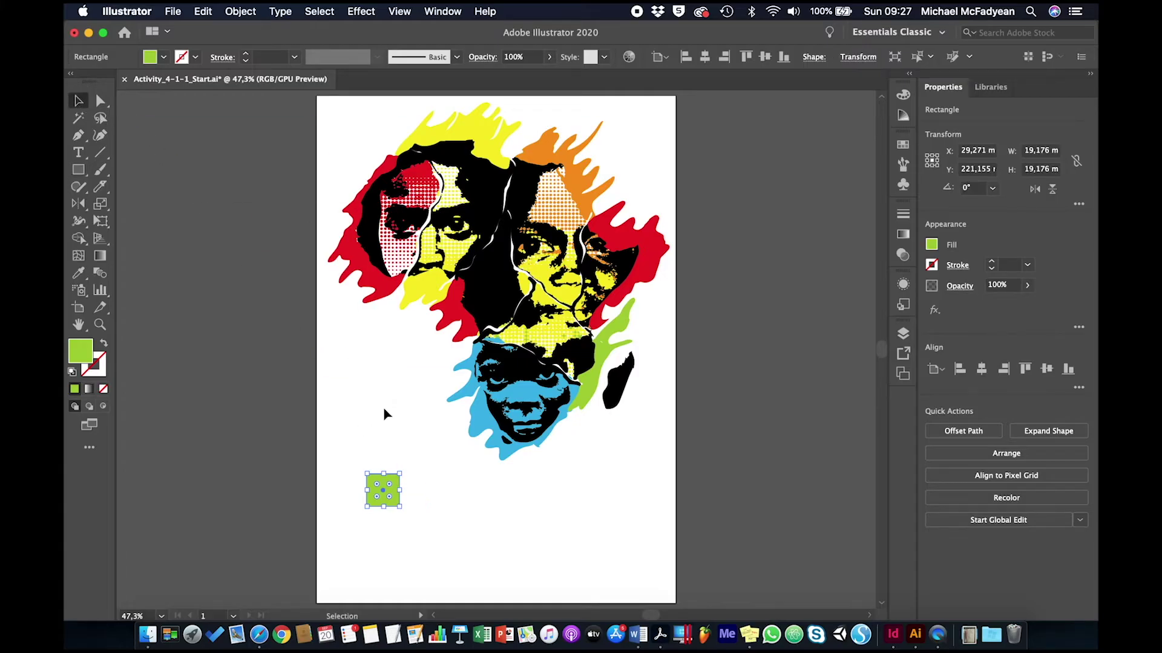
{"action": "left_click_drag", "start_coordinate": [382, 493], "coordinate": [383, 539], "text": "alt"}
{"action": "left_click", "coordinate": [415, 498]}
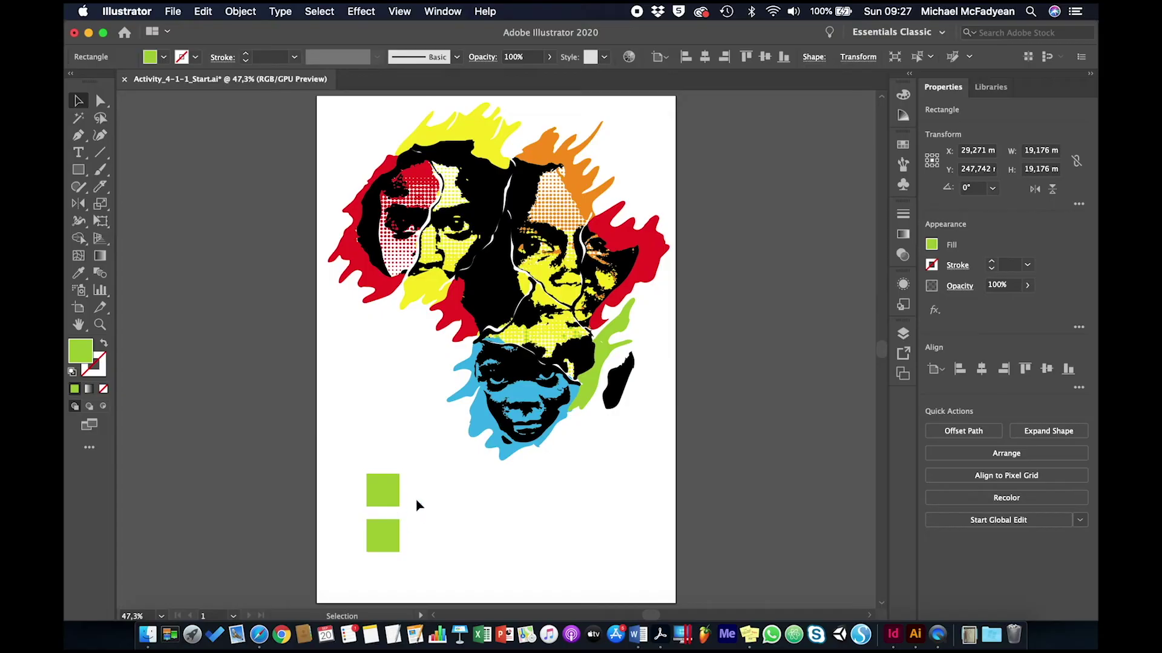
Step: Select the upper green square and display the document's swatches
{"action": "left_click", "coordinate": [388, 495]}
{"action": "left_click", "coordinate": [904, 146]}
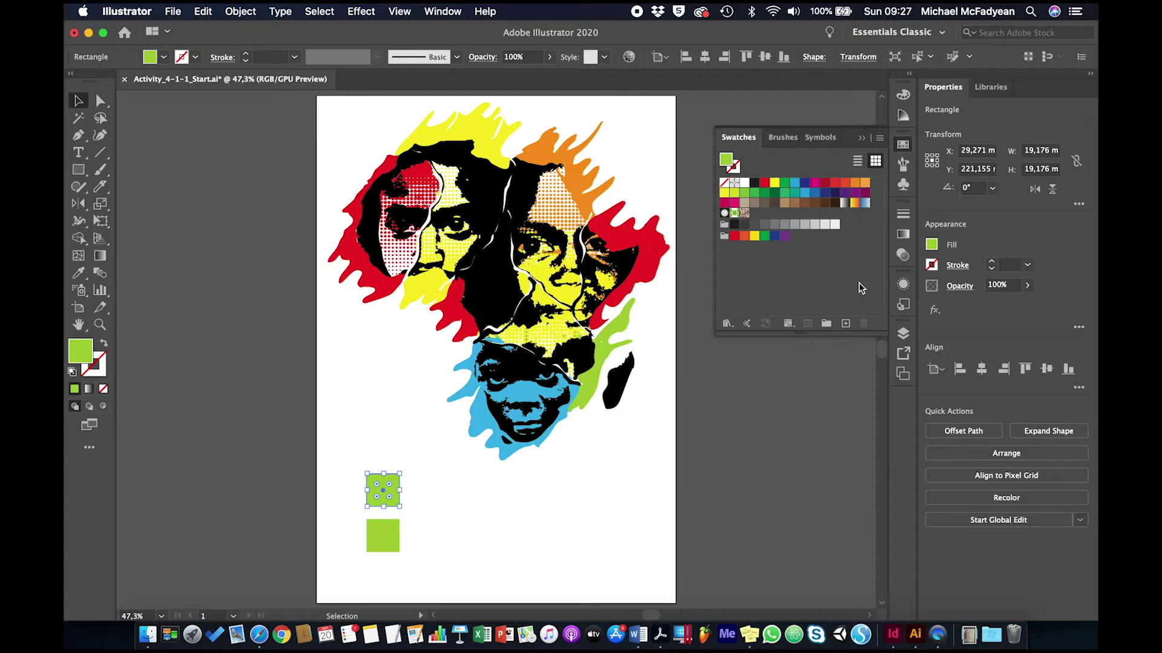
{"action": "left_click", "coordinate": [845, 324]}
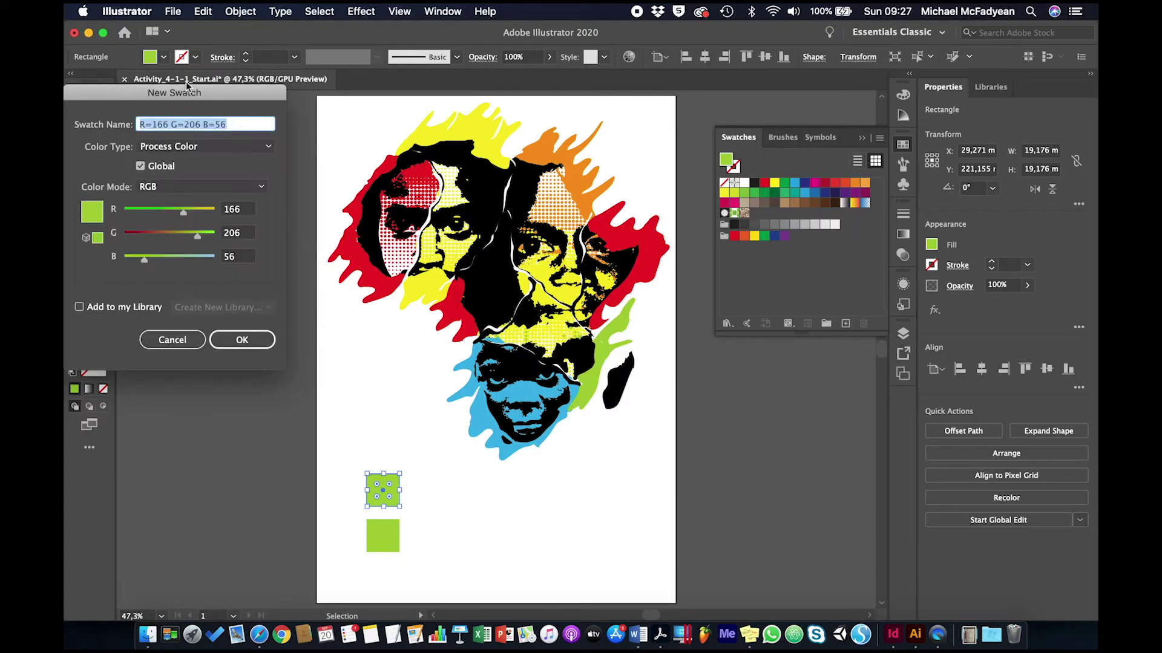
{"action": "left_click_drag", "start_coordinate": [186, 85], "coordinate": [714, 136]}
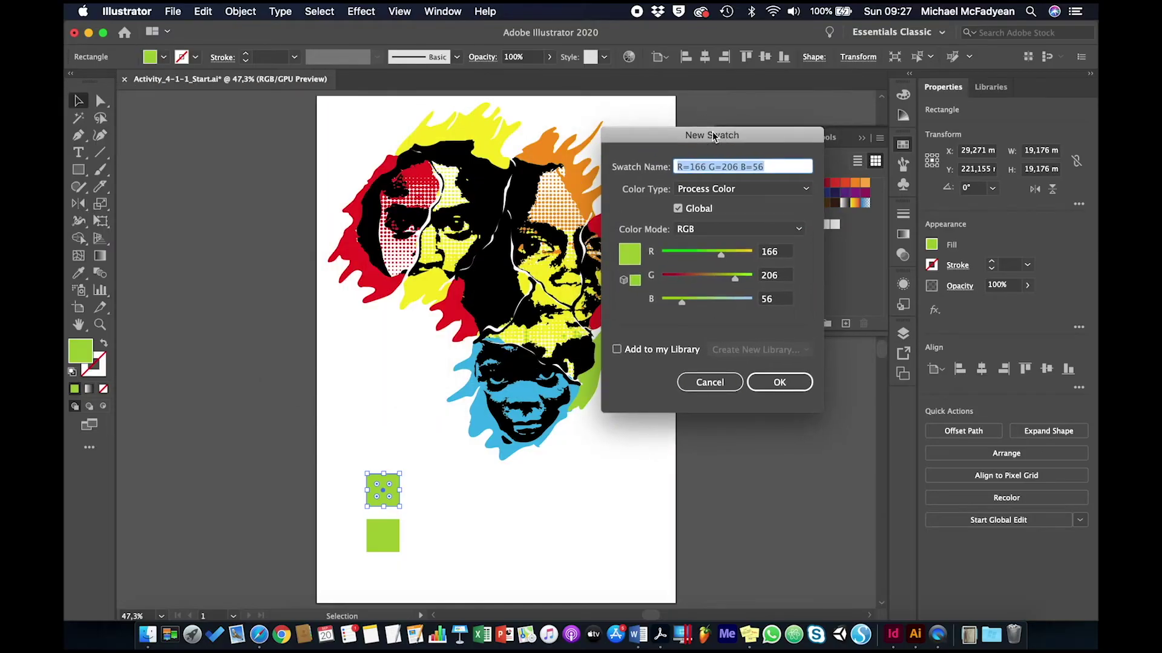
{"action": "left_click", "coordinate": [720, 190]}
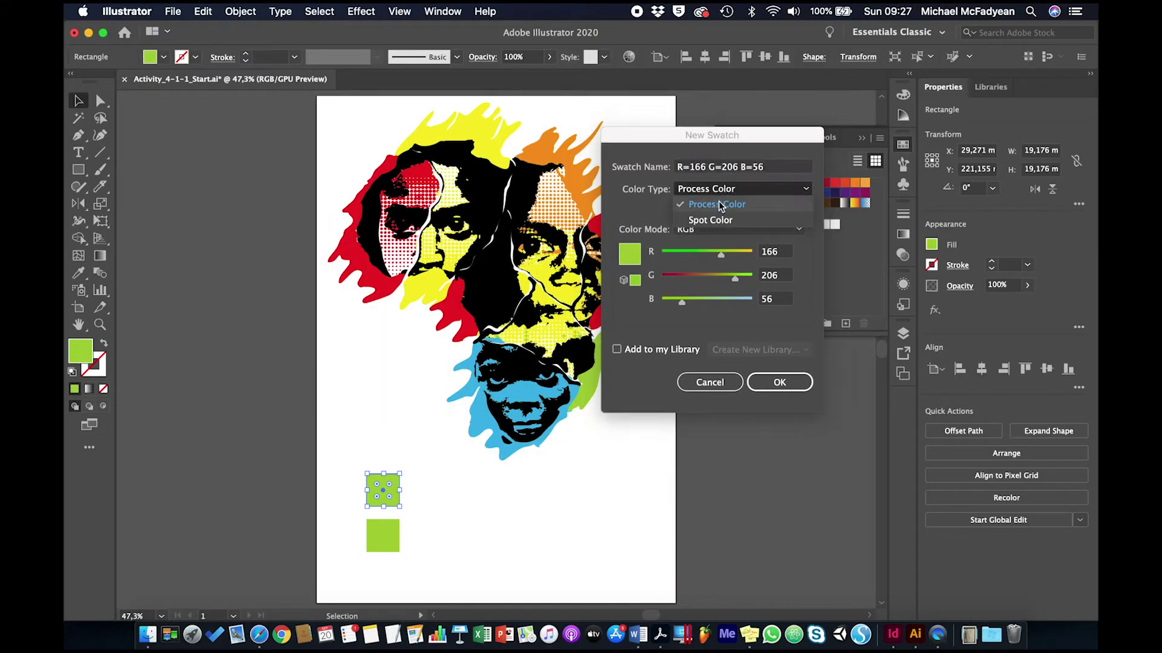
{"action": "left_click", "coordinate": [718, 219]}
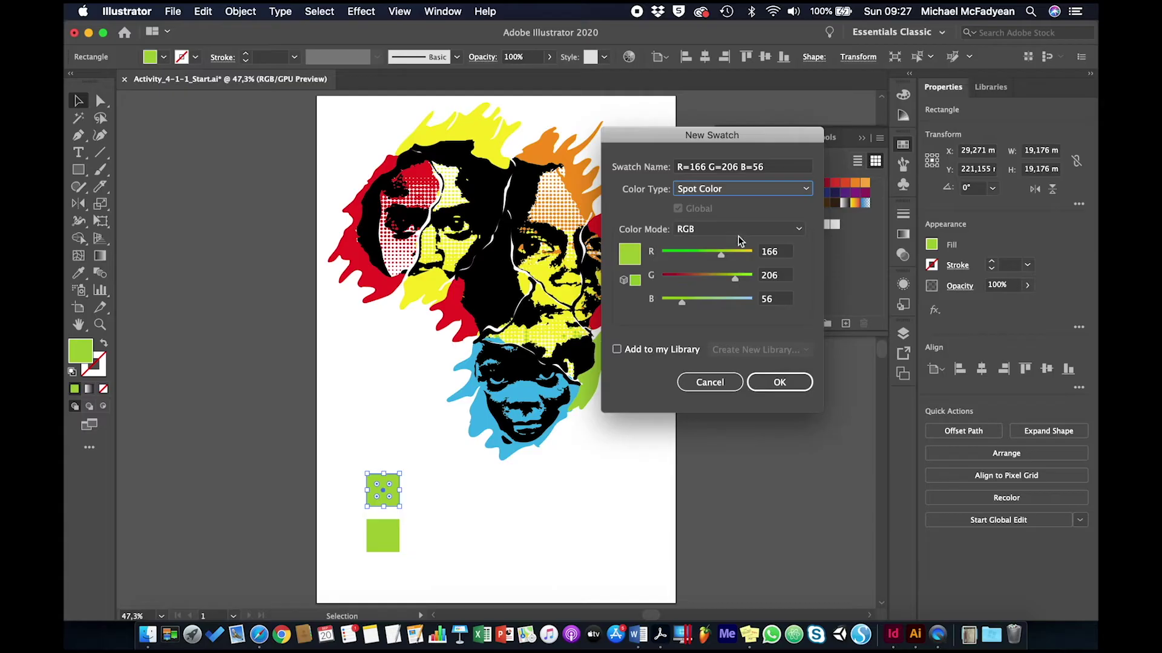
{"action": "left_click", "coordinate": [801, 231]}
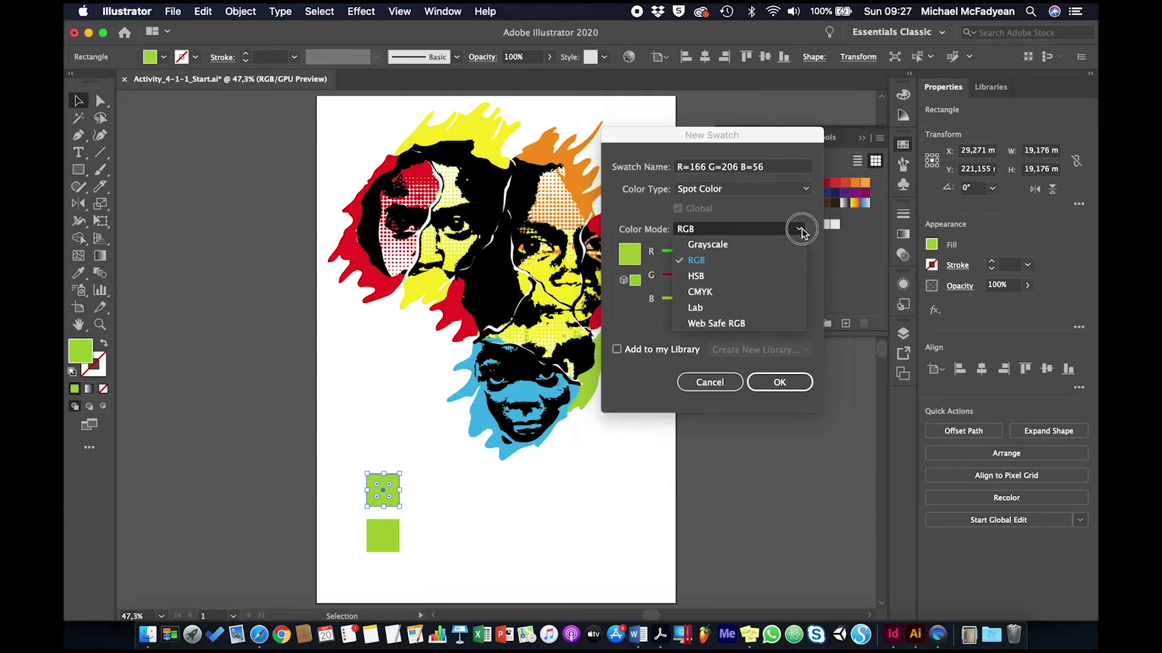
{"action": "left_click", "coordinate": [727, 387]}
{"action": "left_click", "coordinate": [728, 383]}
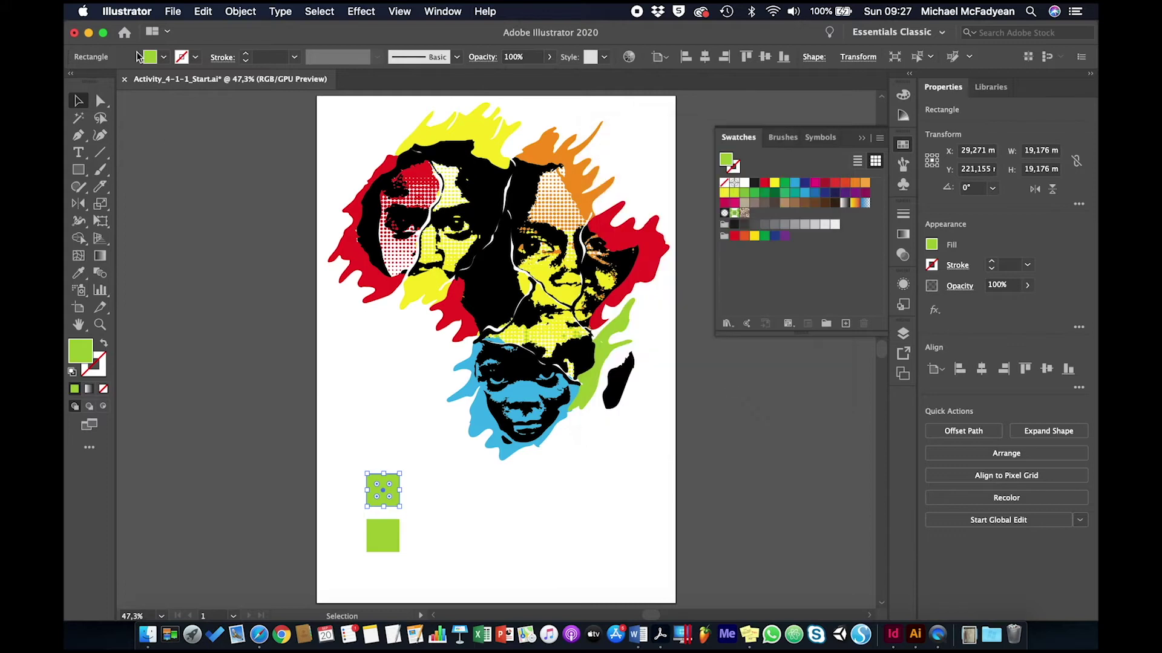
Step: Set the document's color mode to CMYK with the upper green square still selected
{"action": "left_click", "coordinate": [172, 11]}
{"action": "mouse_move", "coordinate": [289, 346]}
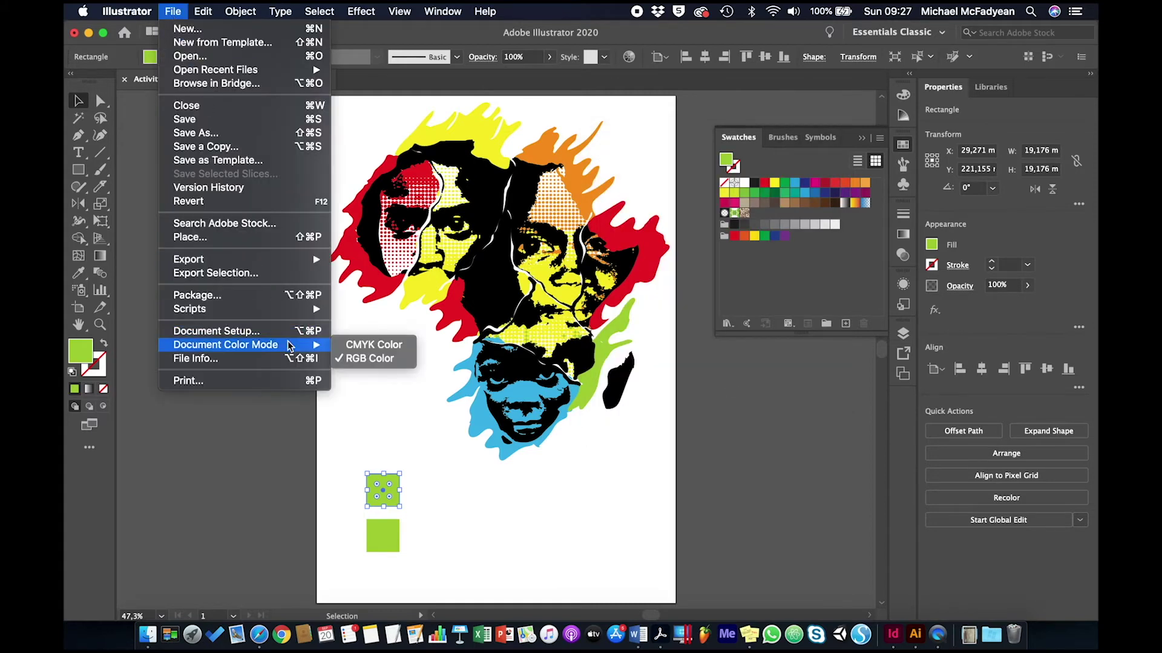
{"action": "left_click", "coordinate": [343, 342]}
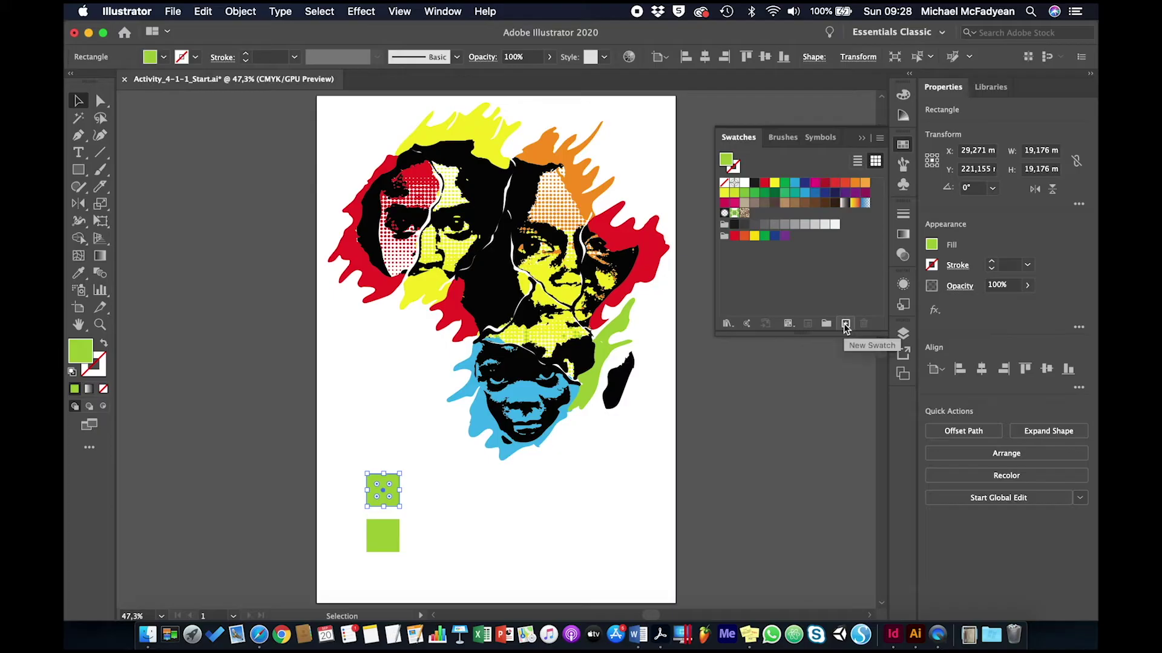
Step: Open the PANTONE+ Solid Coated color book and place it above the artwork, beside the swatches
{"action": "left_click", "coordinate": [727, 325]}
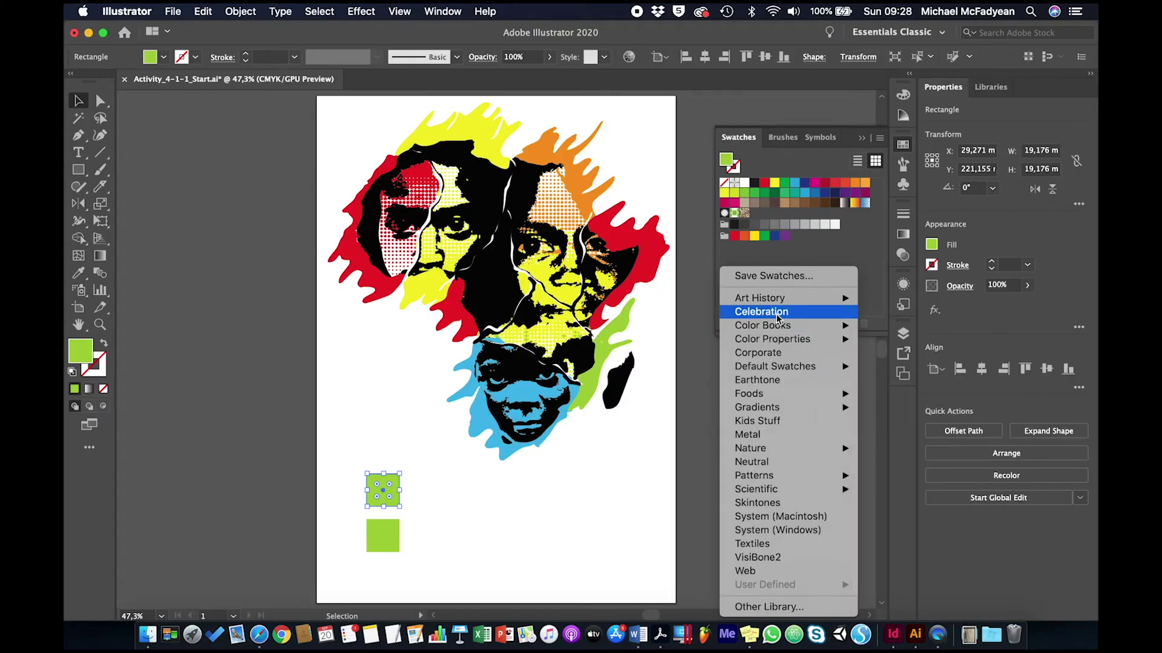
{"action": "mouse_move", "coordinate": [796, 324]}
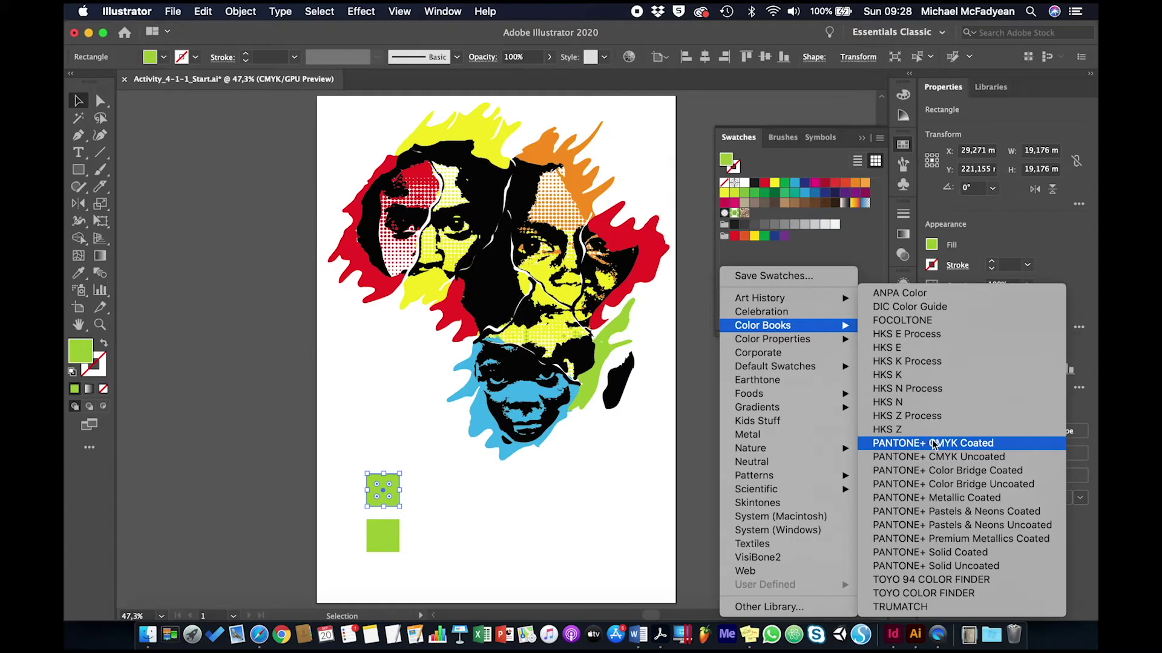
{"action": "left_click", "coordinate": [938, 553]}
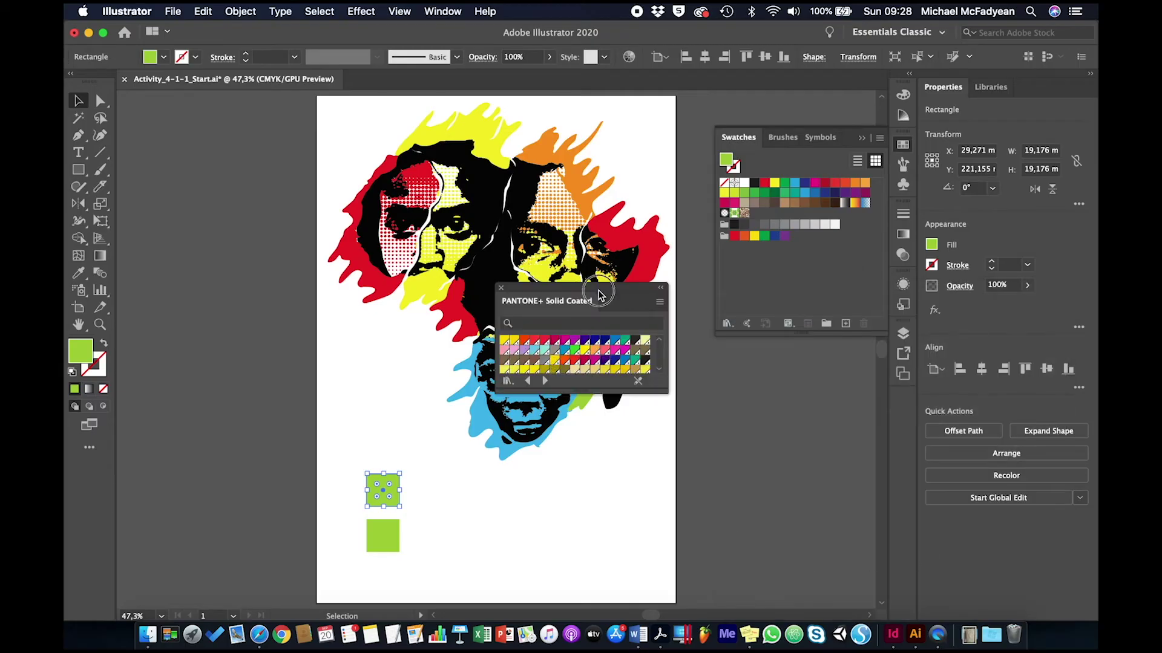
{"action": "left_click_drag", "start_coordinate": [599, 293], "coordinate": [608, 179]}
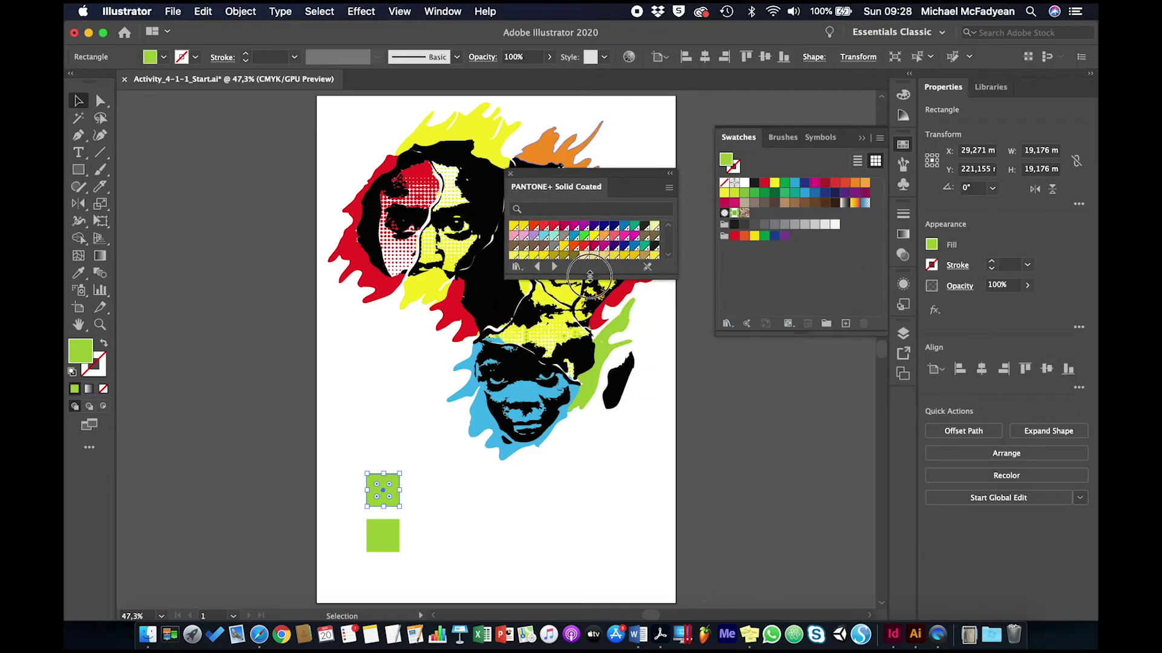
Step: Fill the upper square with PANTONE Neutral Black C and the lower square with PANTONE Bright Red C, and close the color book
{"action": "left_click_drag", "start_coordinate": [590, 276], "coordinate": [605, 543]}
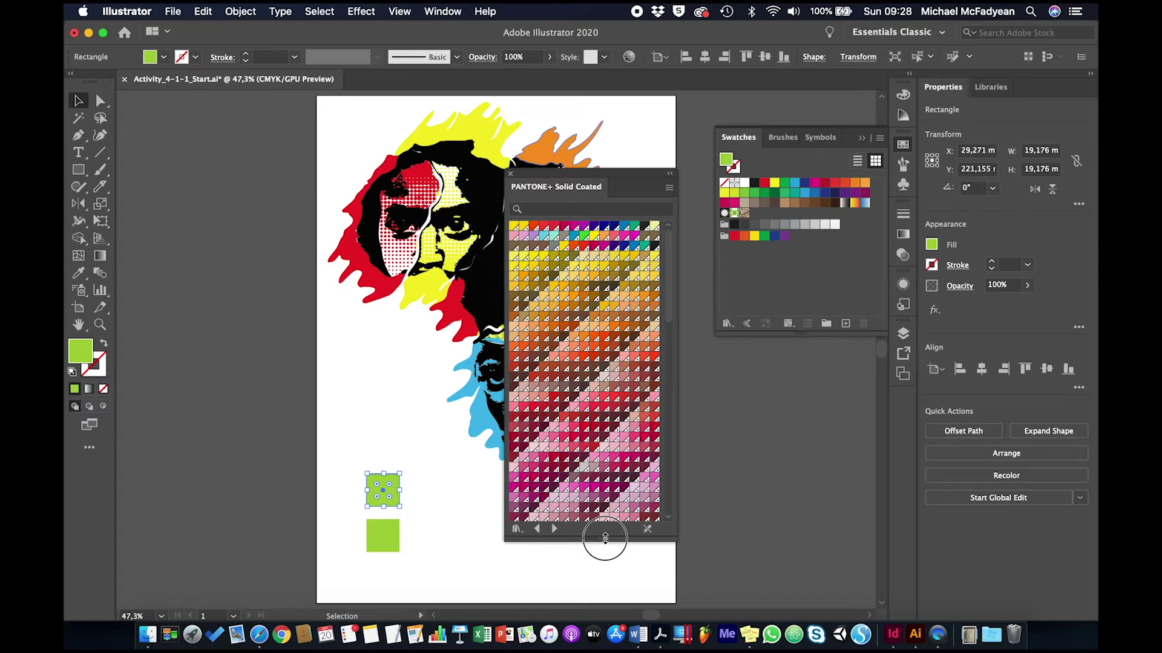
{"action": "left_click", "coordinate": [655, 246]}
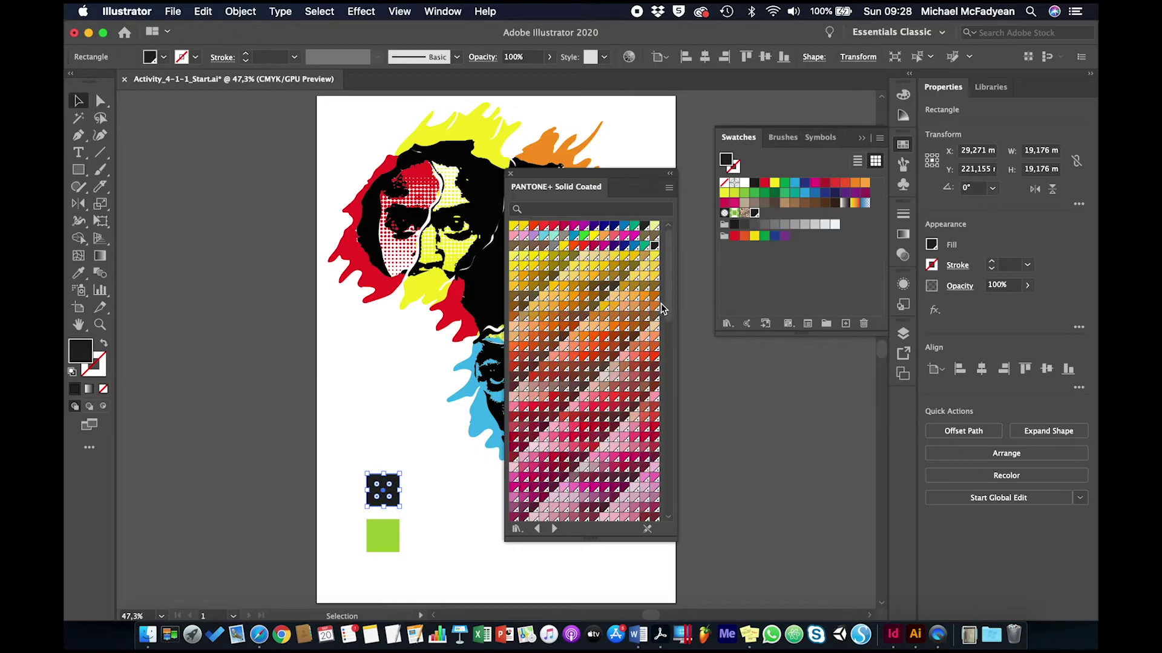
{"action": "left_click", "coordinate": [382, 531]}
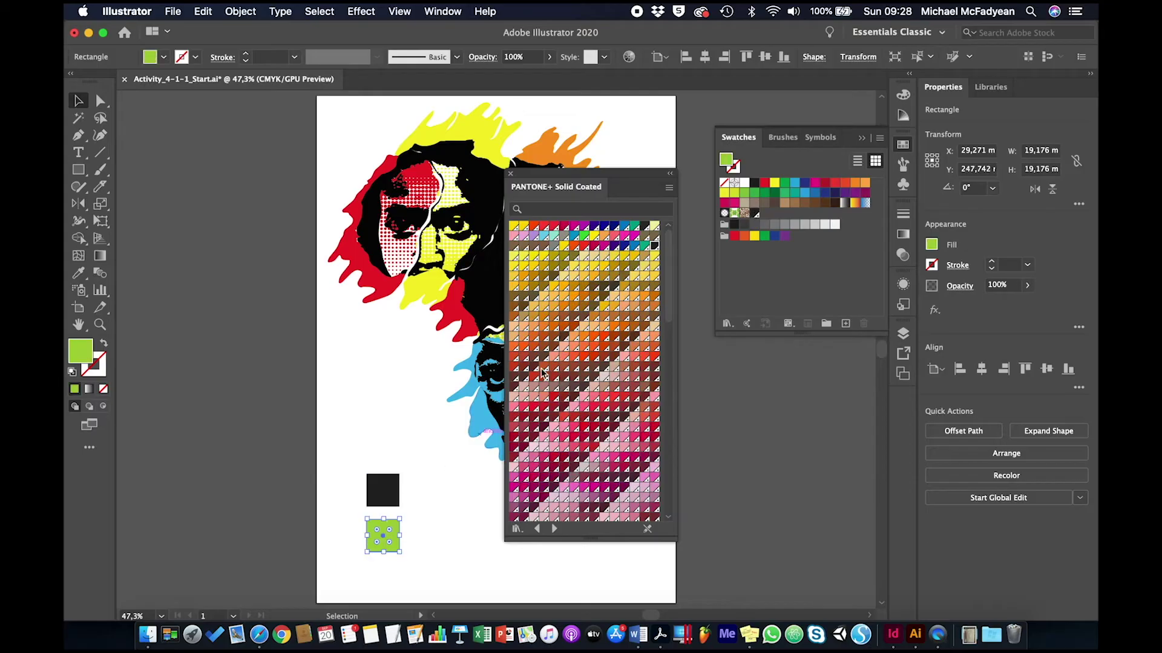
{"action": "left_click", "coordinate": [582, 248]}
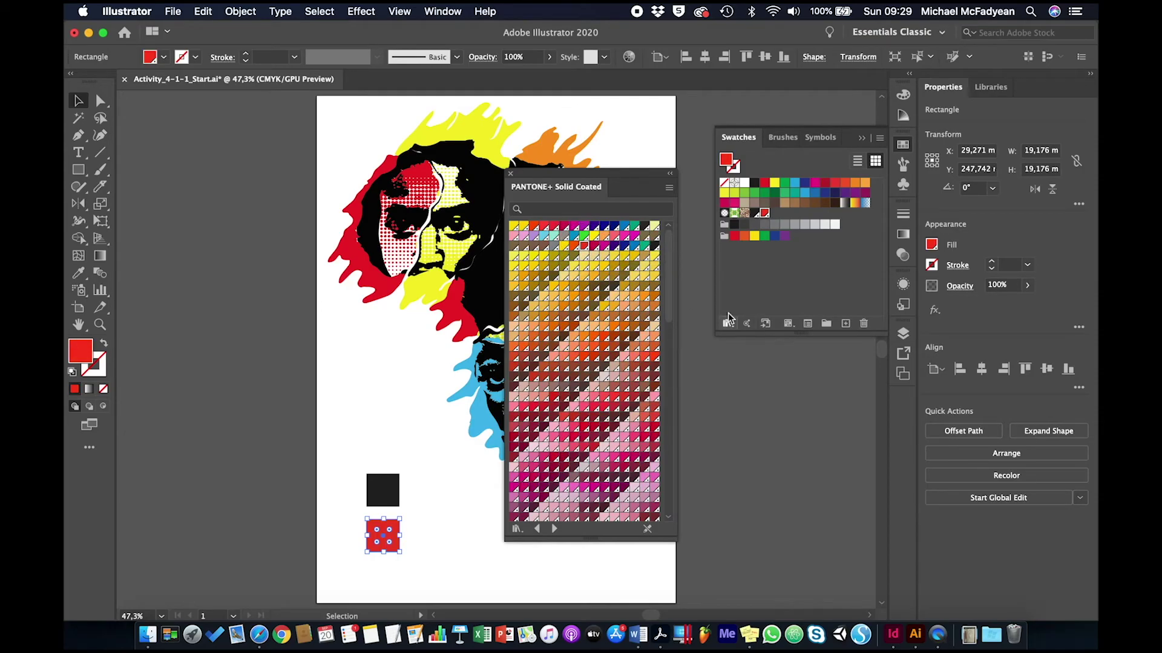
{"action": "left_click", "coordinate": [512, 174]}
{"action": "left_click", "coordinate": [529, 482]}
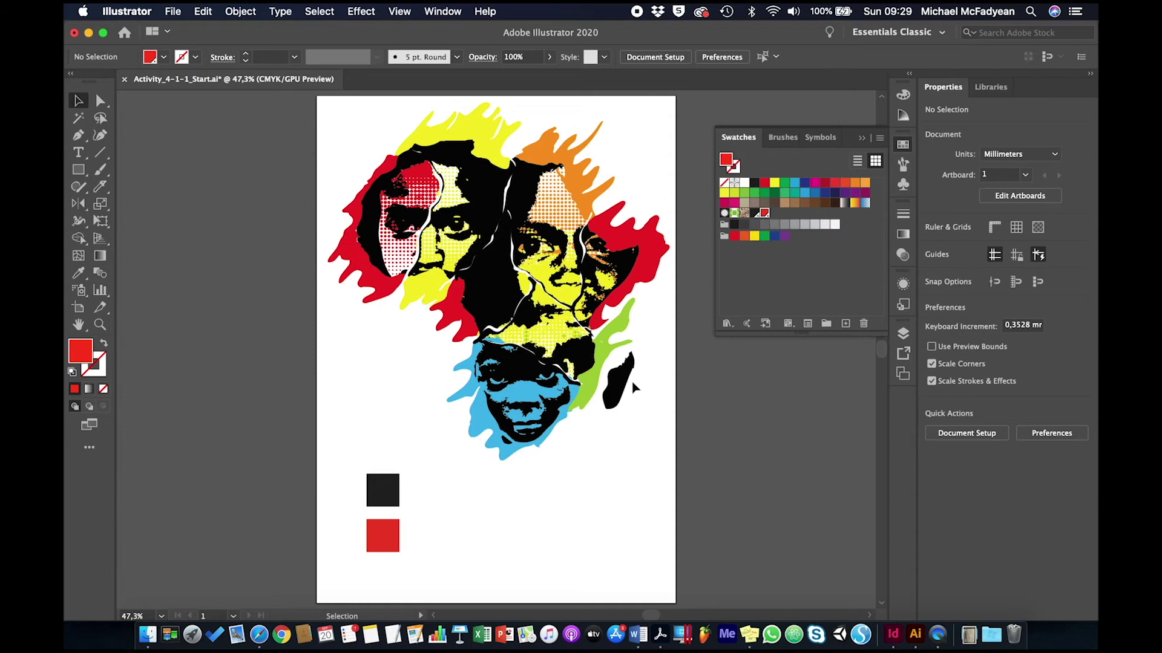
Step: Create a color group named 2 Spot from the artwork colors of the black and red squares, leaving tint swatches out
{"action": "left_click", "coordinate": [626, 502]}
{"action": "left_click_drag", "start_coordinate": [377, 531], "coordinate": [376, 532]}
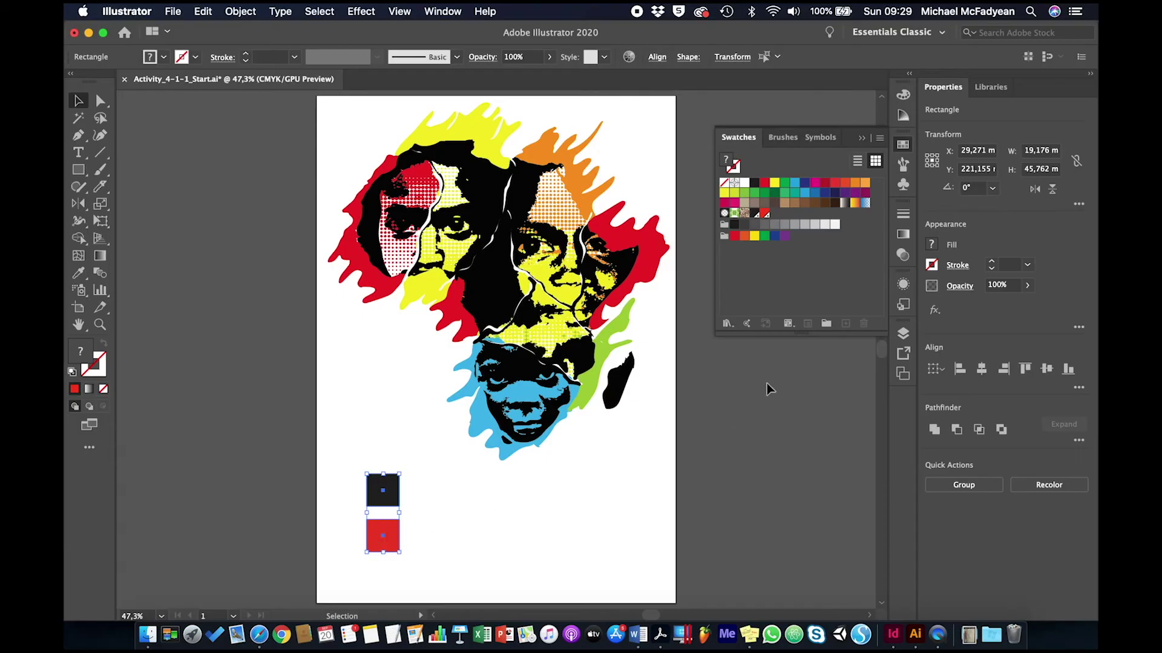
{"action": "left_click", "coordinate": [826, 324]}
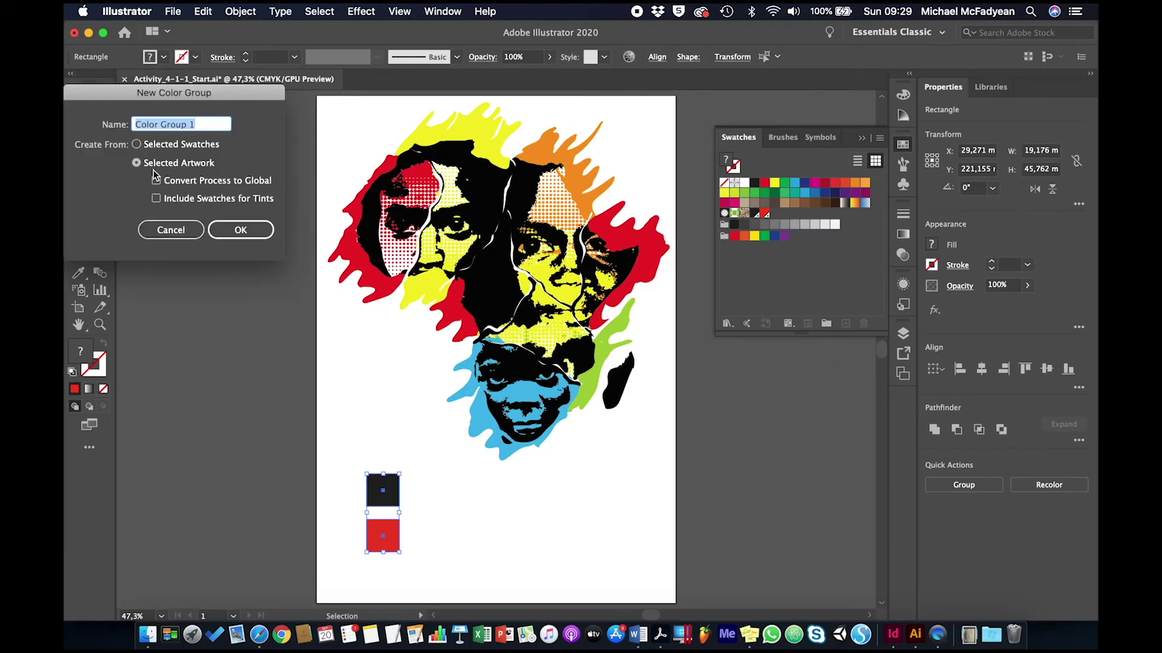
{"action": "type", "text": "2 Spot"}
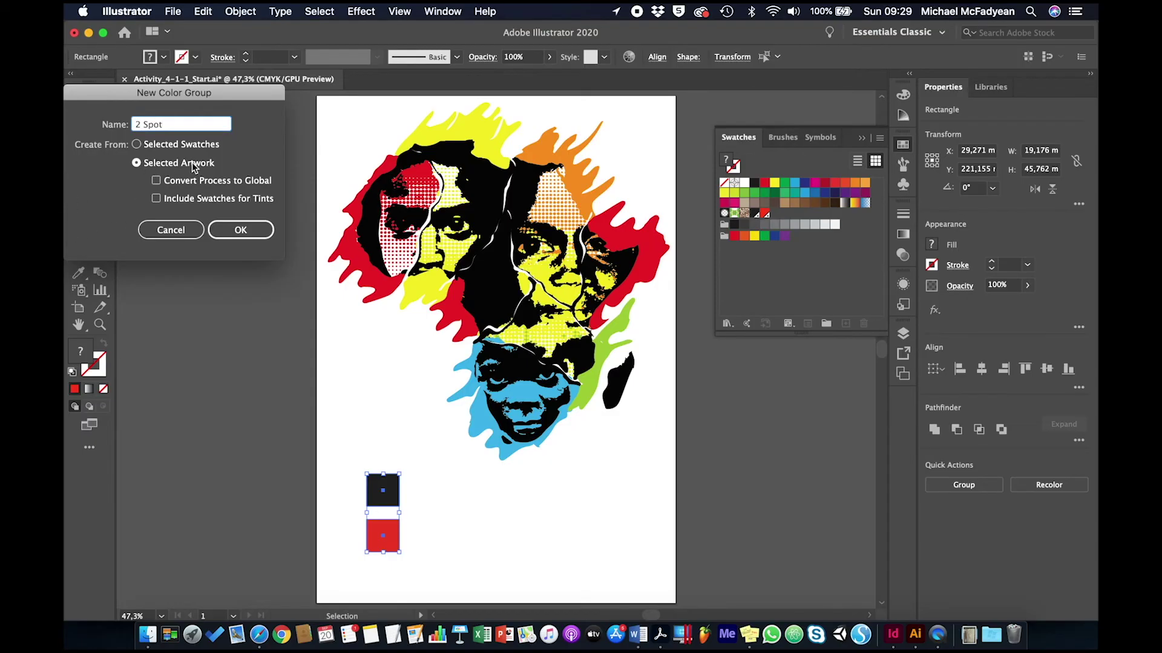
{"action": "left_click", "coordinate": [241, 230]}
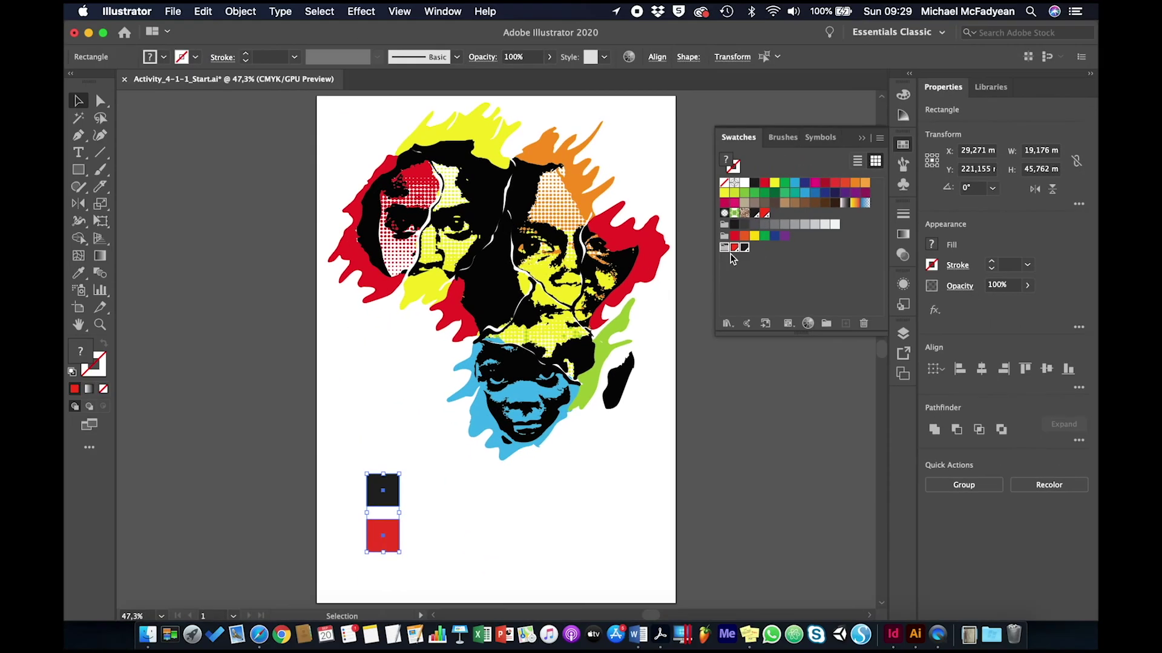
{"action": "left_click", "coordinate": [318, 373]}
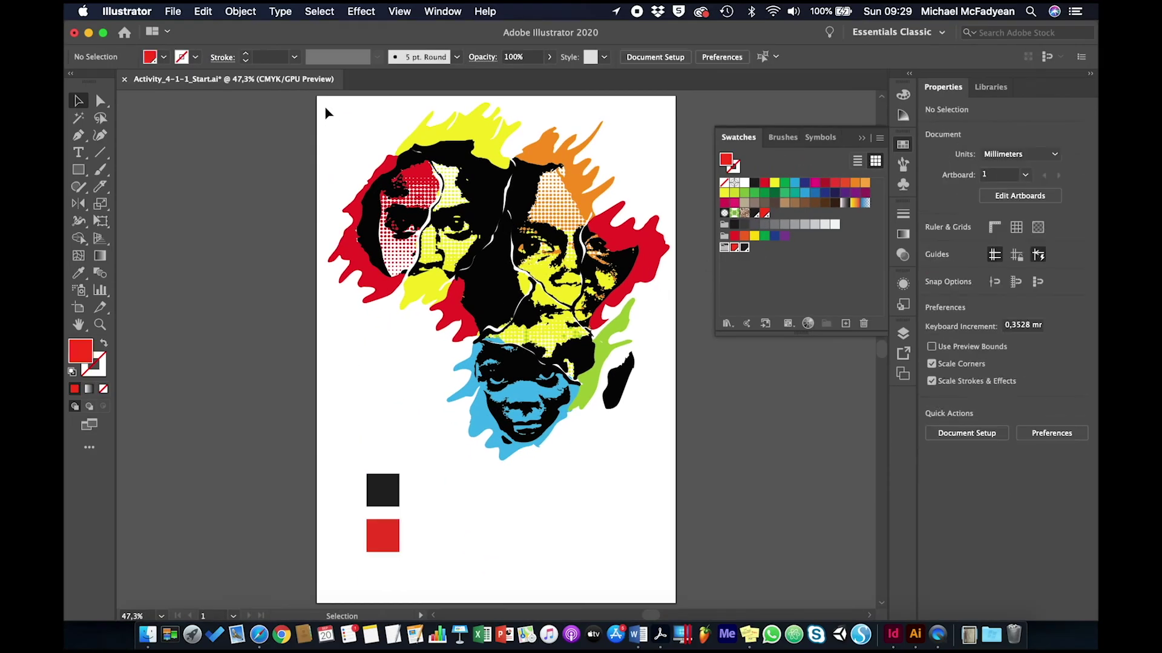
Step: Open Recolor Artwork for the Africa faces group and apply the 2 Spot color group, keeping the artwork in view
{"action": "left_click", "coordinate": [662, 452]}
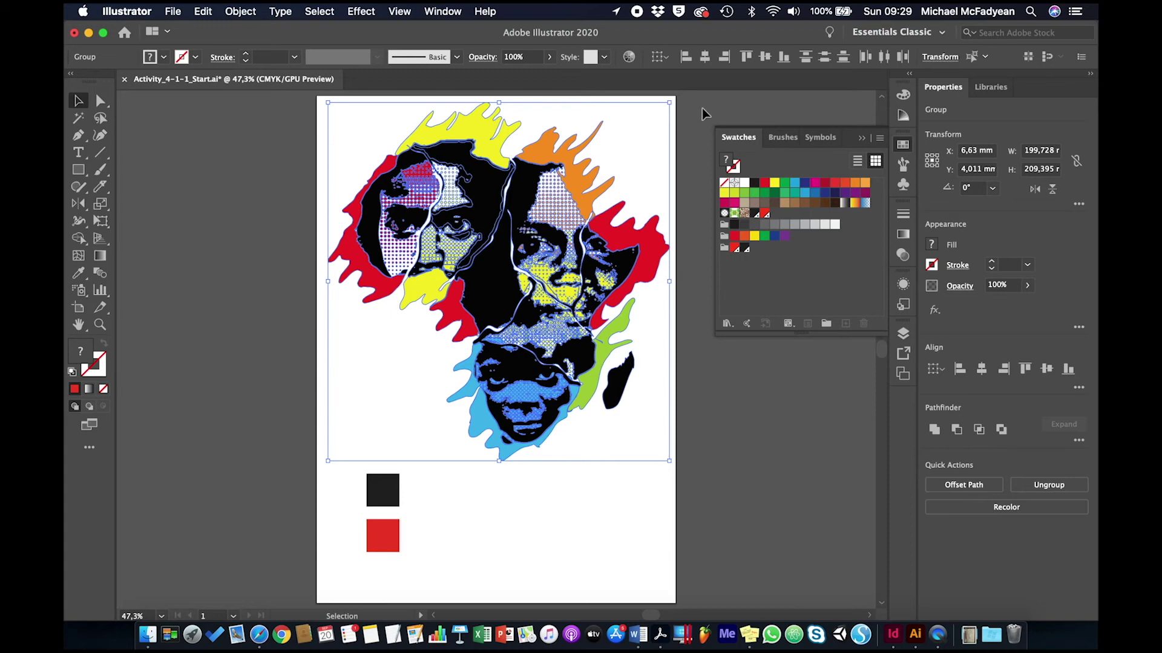
{"action": "left_click", "coordinate": [630, 57]}
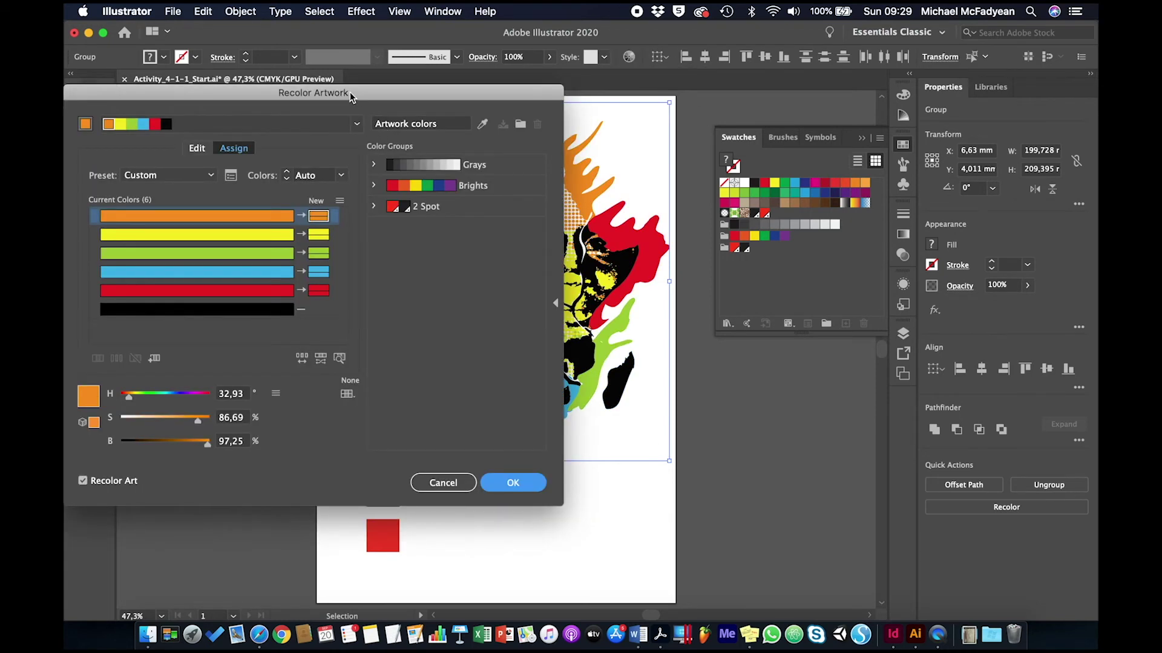
{"action": "left_click_drag", "start_coordinate": [352, 94], "coordinate": [356, 86]}
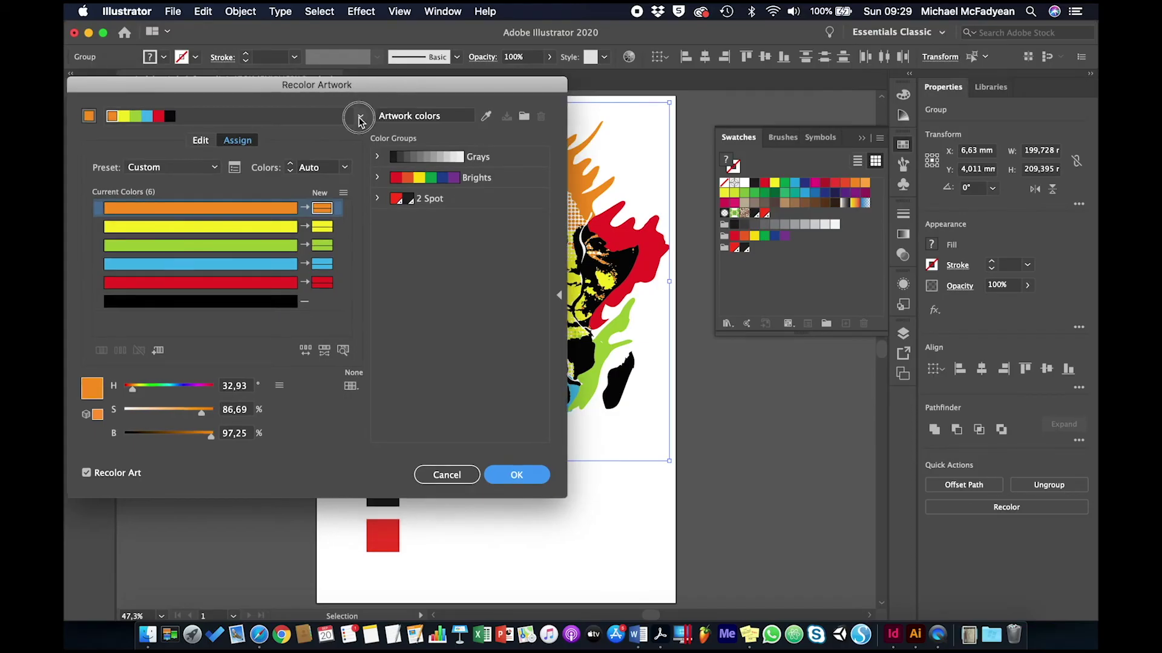
{"action": "left_click", "coordinate": [357, 115]}
{"action": "scroll", "coordinate": [286, 206], "scroll_direction": "down", "scroll_amount": 5}
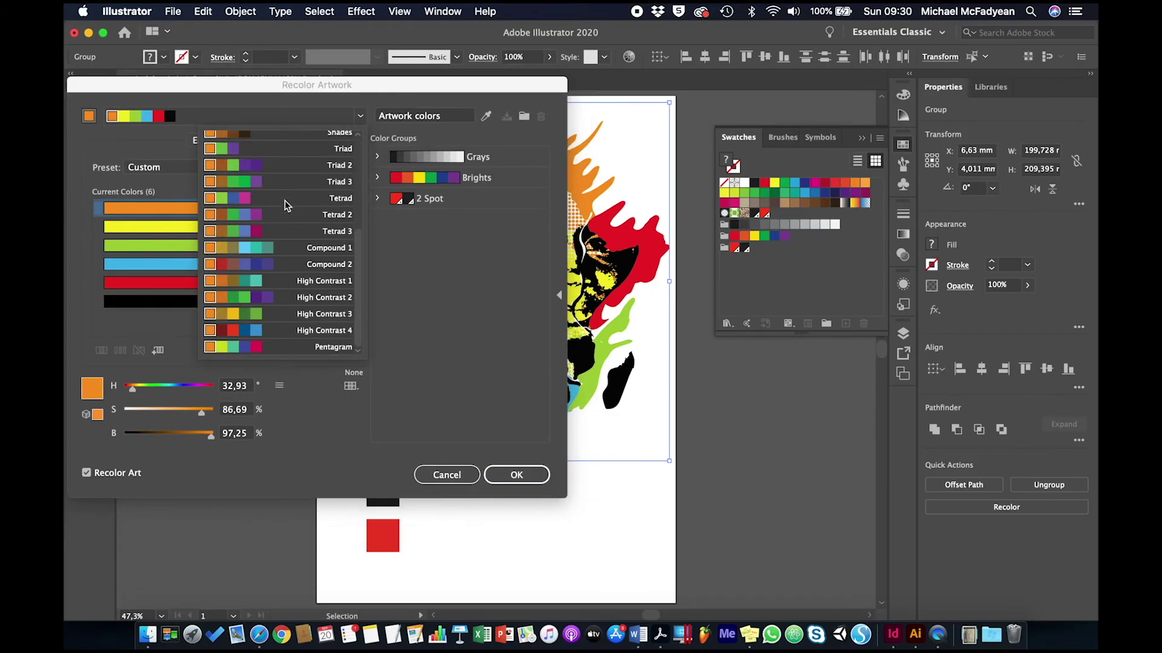
{"action": "left_click", "coordinate": [560, 308]}
{"action": "left_click", "coordinate": [438, 205]}
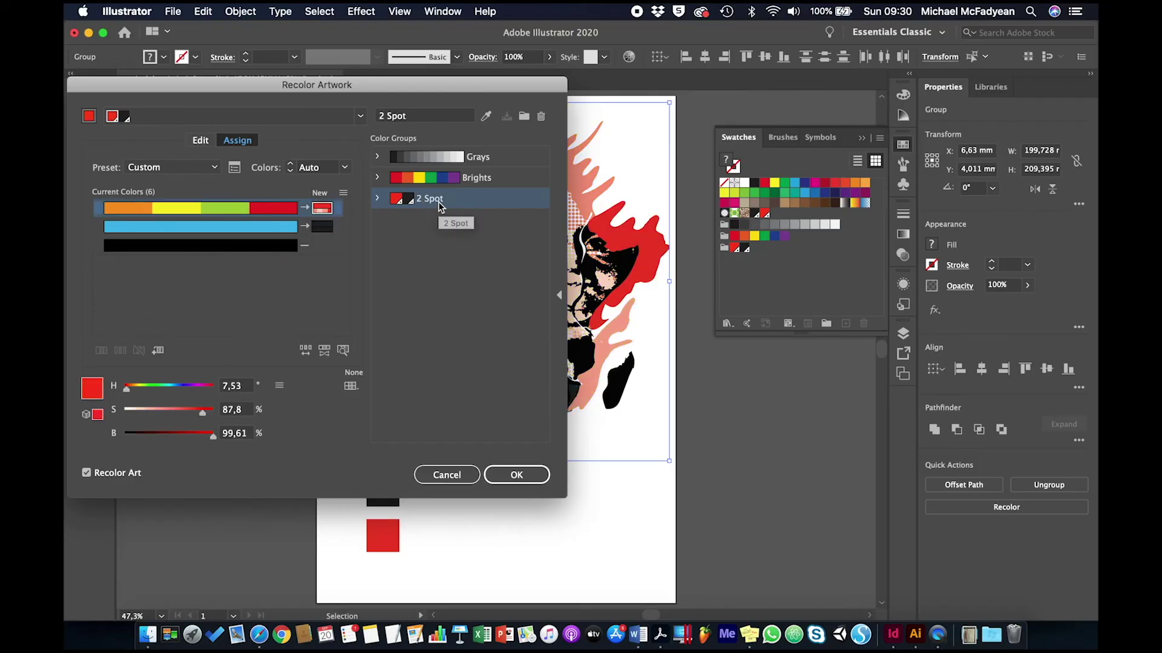
{"action": "left_click_drag", "start_coordinate": [376, 85], "coordinate": [884, 156]}
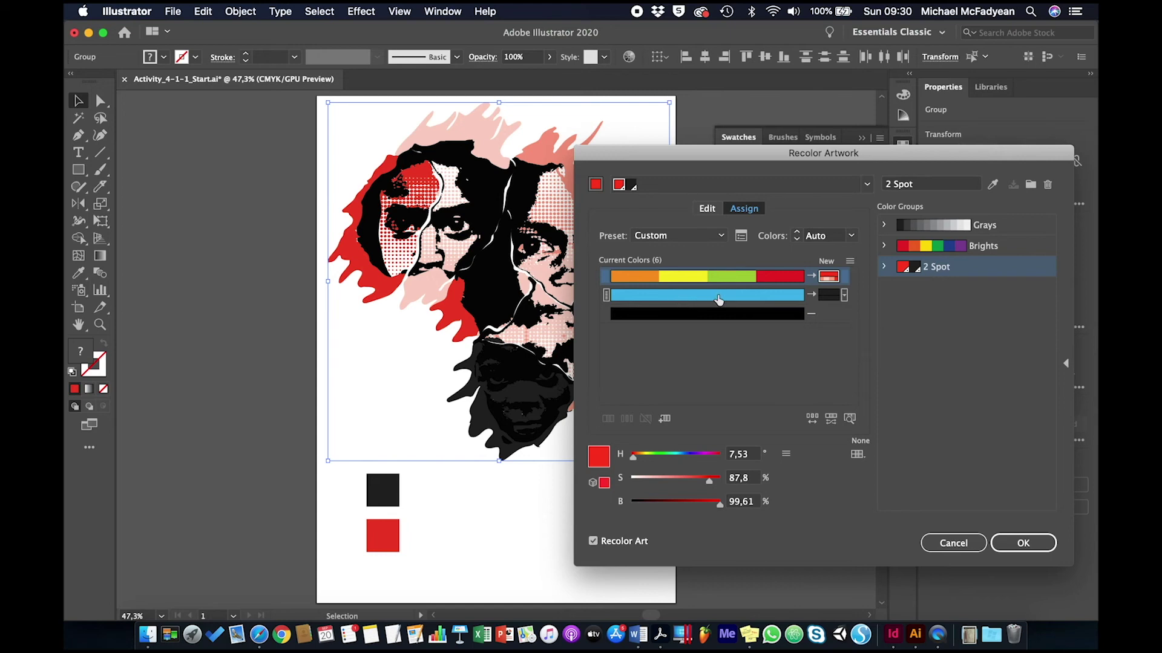
Step: Reassign the artwork's black to the spot black and its blue to the spot red, and apply the recoloring
{"action": "left_click", "coordinate": [756, 297]}
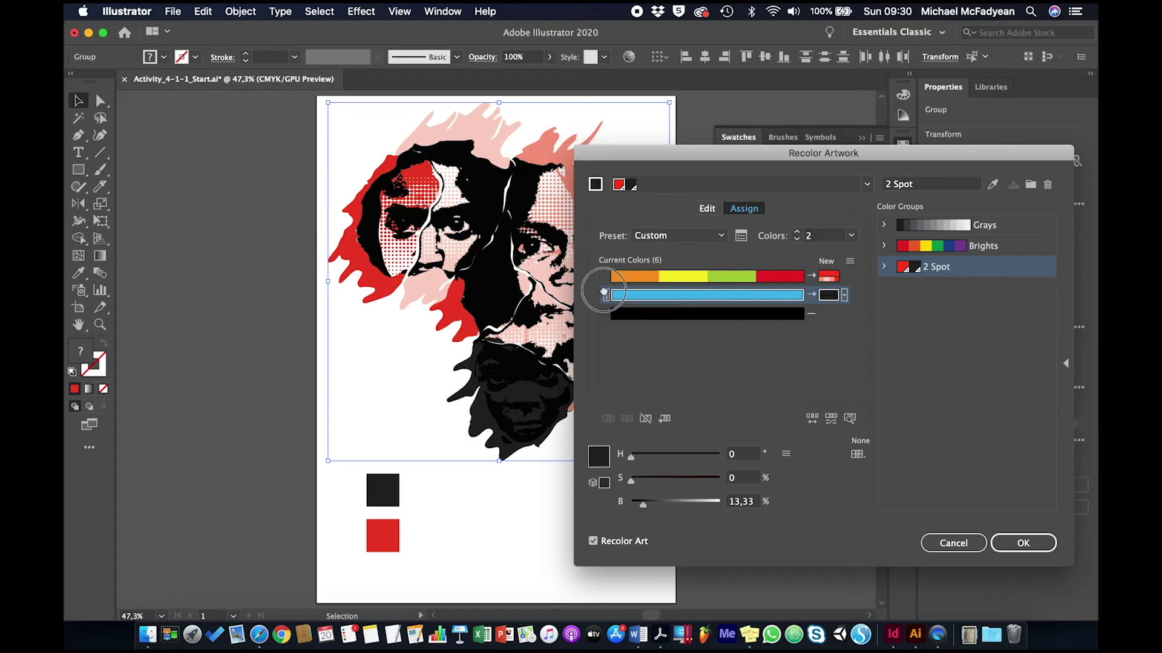
{"action": "mouse_move", "coordinate": [738, 301]}
{"action": "left_mouse_down"}
{"action": "mouse_move", "coordinate": [734, 317]}
{"action": "mouse_move", "coordinate": [735, 301]}
{"action": "left_mouse_up"}
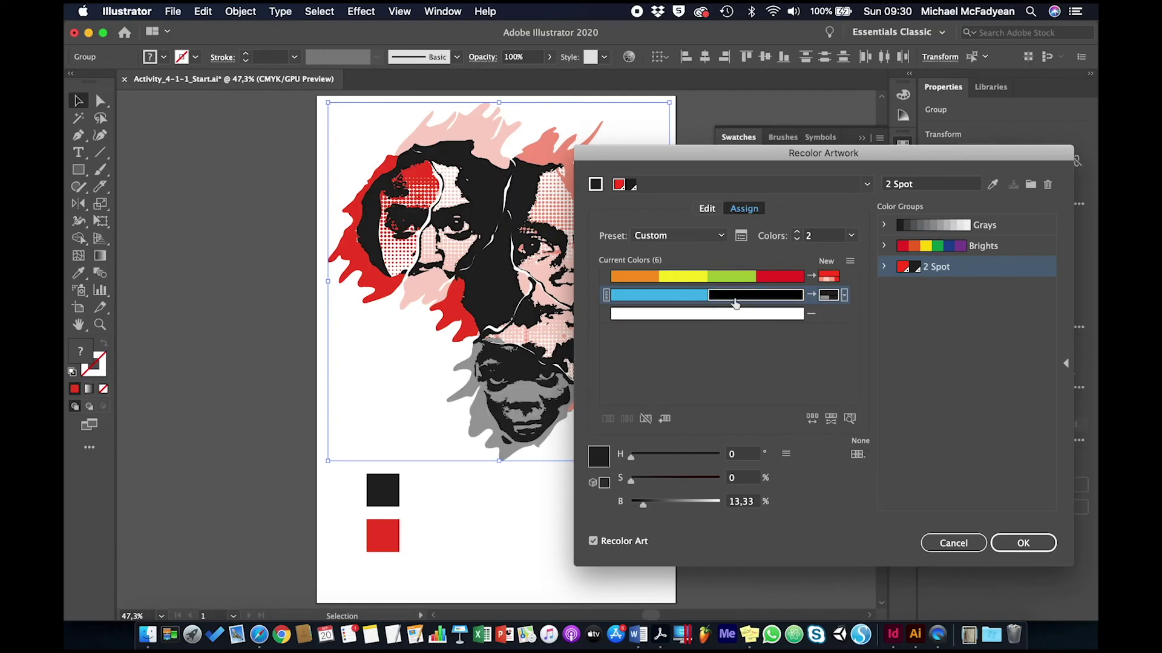
{"action": "left_click", "coordinate": [673, 296]}
{"action": "left_click_drag", "start_coordinate": [674, 296], "coordinate": [677, 276]}
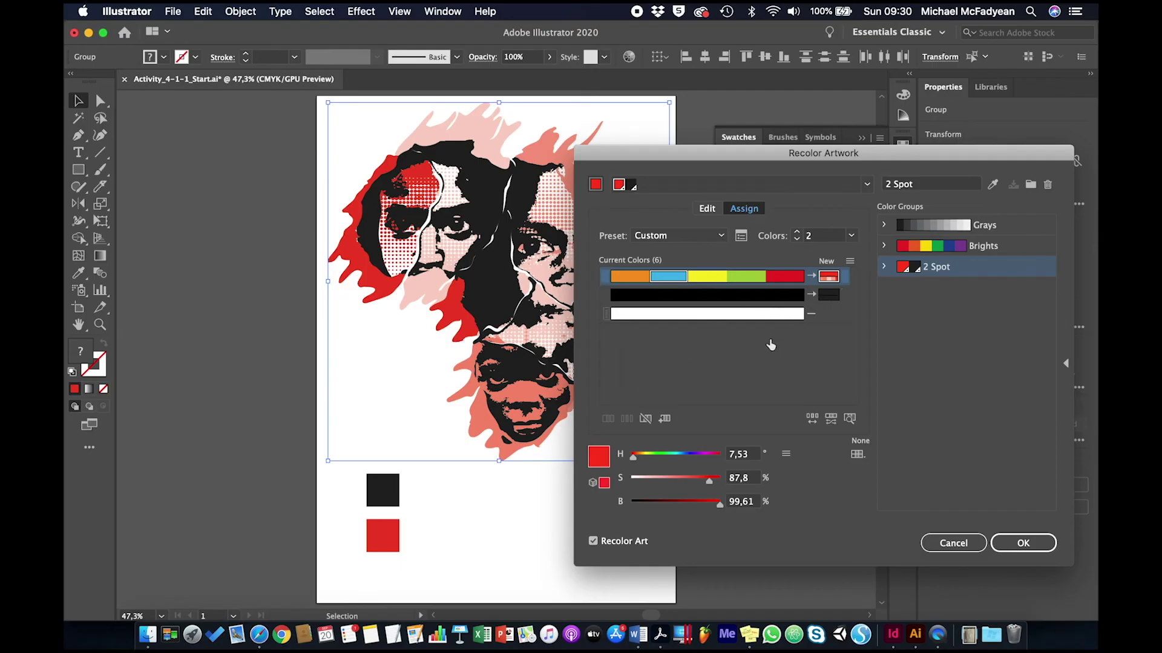
{"action": "left_click", "coordinate": [1029, 551]}
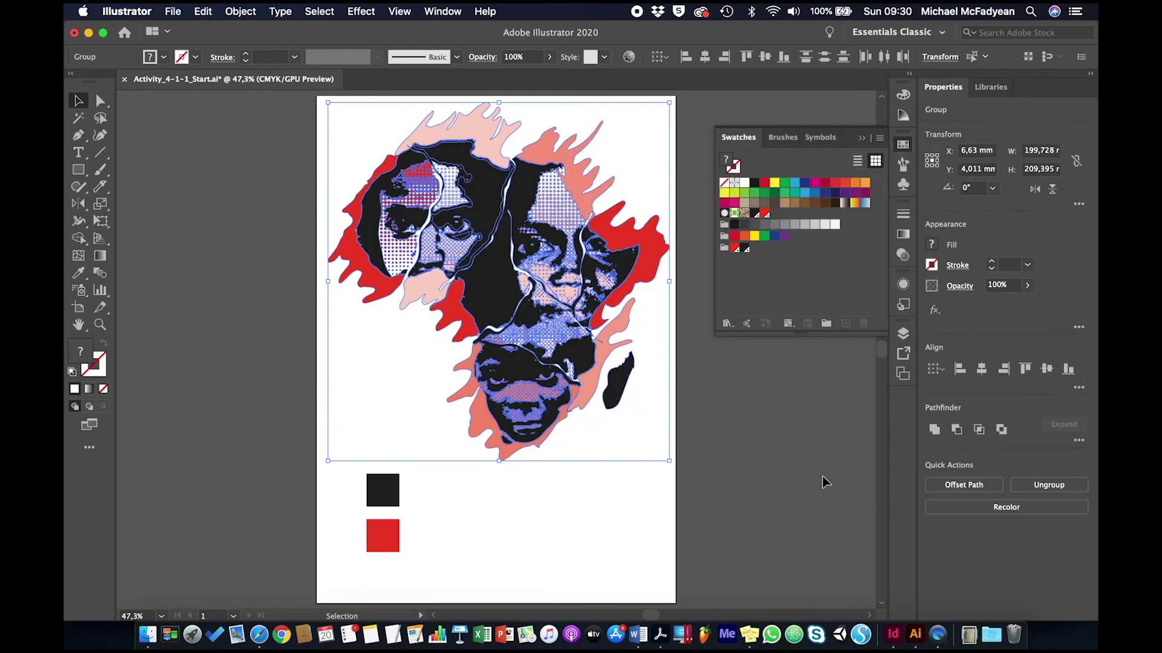
{"action": "left_click", "coordinate": [820, 472]}
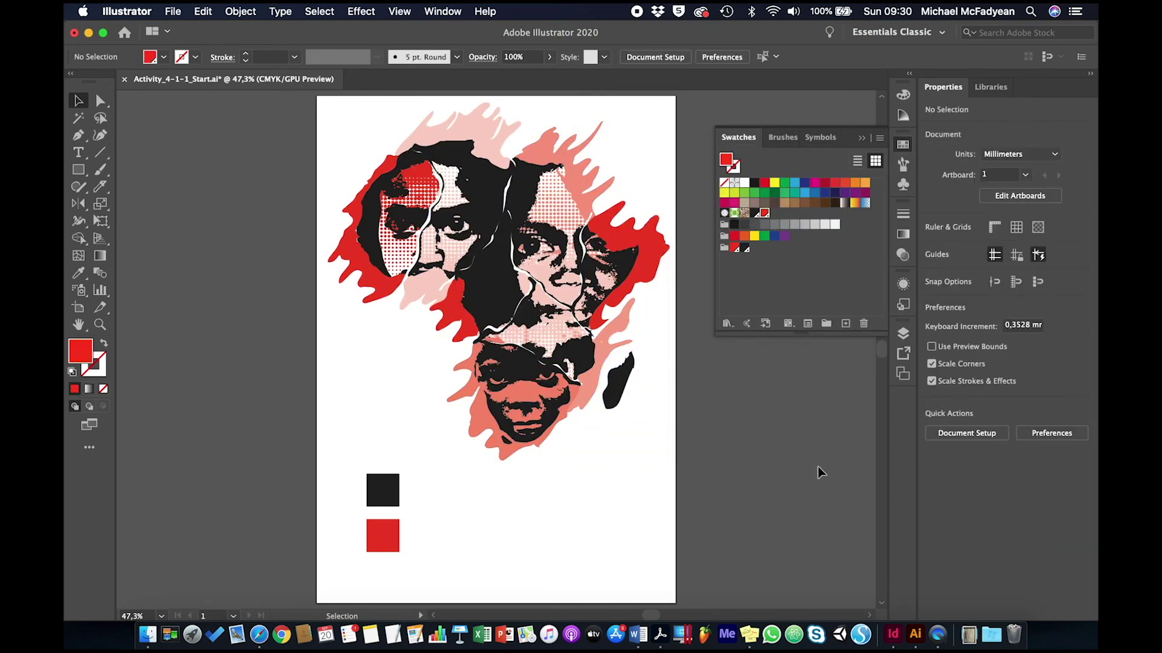
Step: Open Separations Preview beside the artboard, turn on Overprint Preview and enlarge the list to show all plates
{"action": "left_click", "coordinate": [437, 14]}
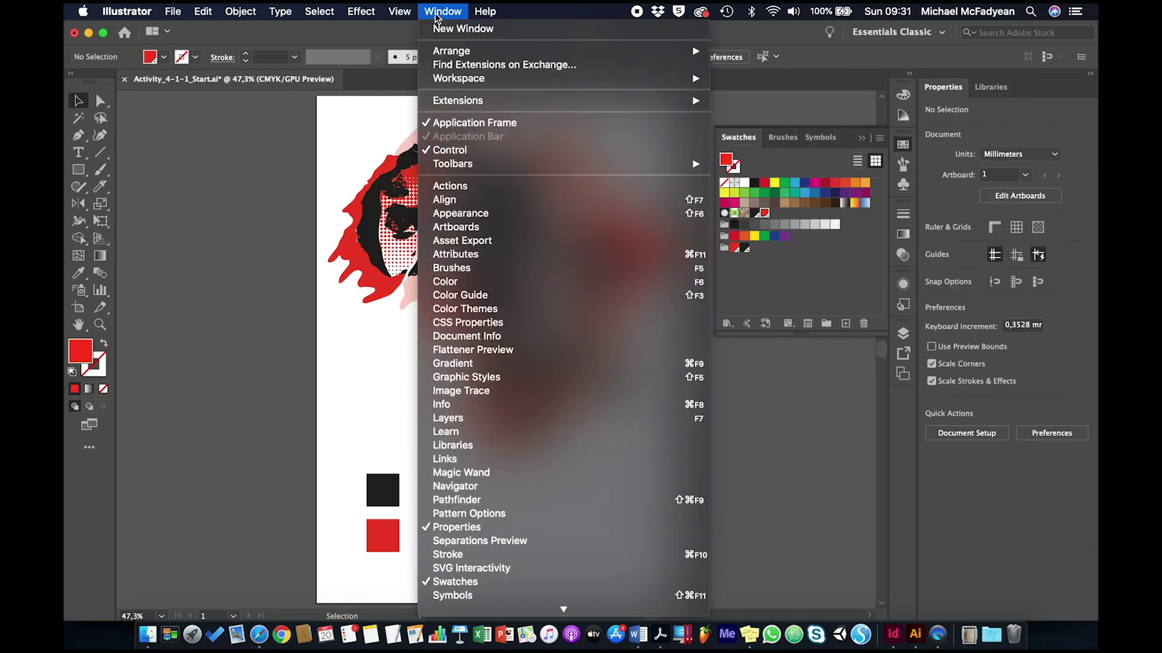
{"action": "left_click", "coordinate": [566, 546]}
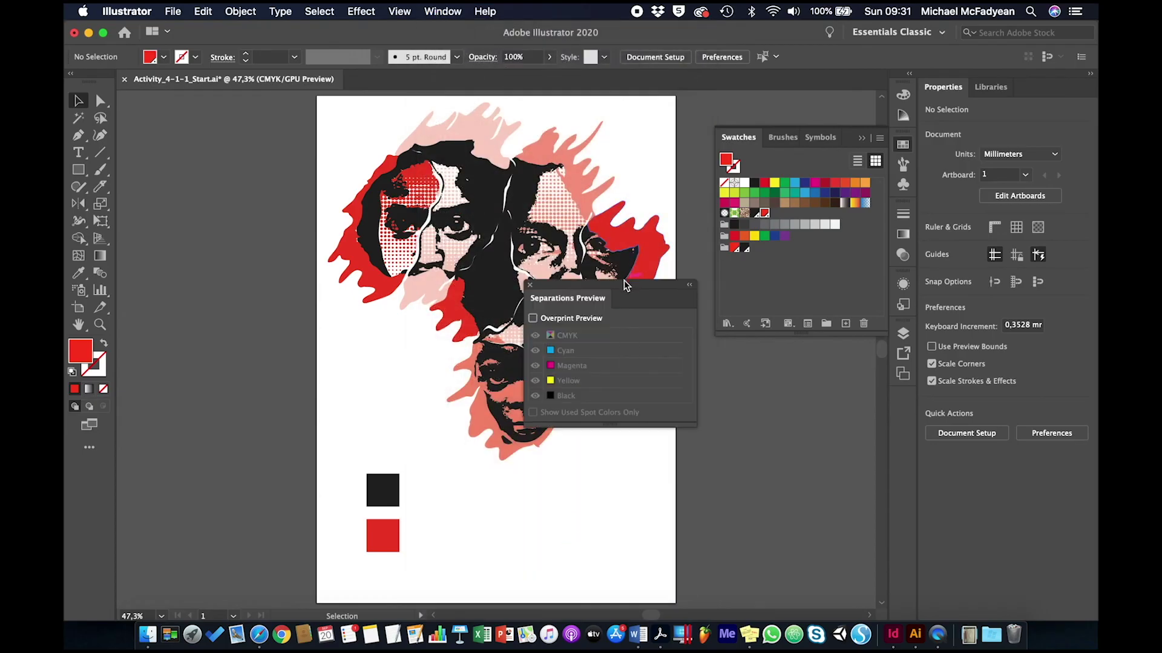
{"action": "left_click_drag", "start_coordinate": [624, 281], "coordinate": [849, 208]}
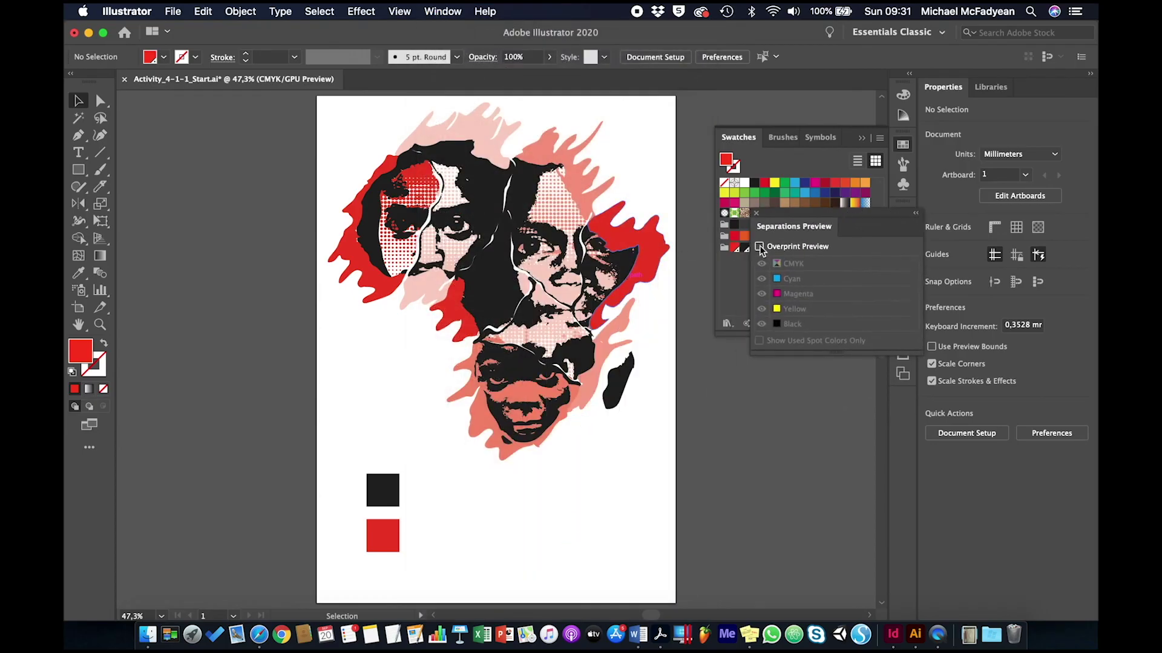
{"action": "left_click", "coordinate": [759, 247]}
{"action": "left_click_drag", "start_coordinate": [832, 359], "coordinate": [824, 490]}
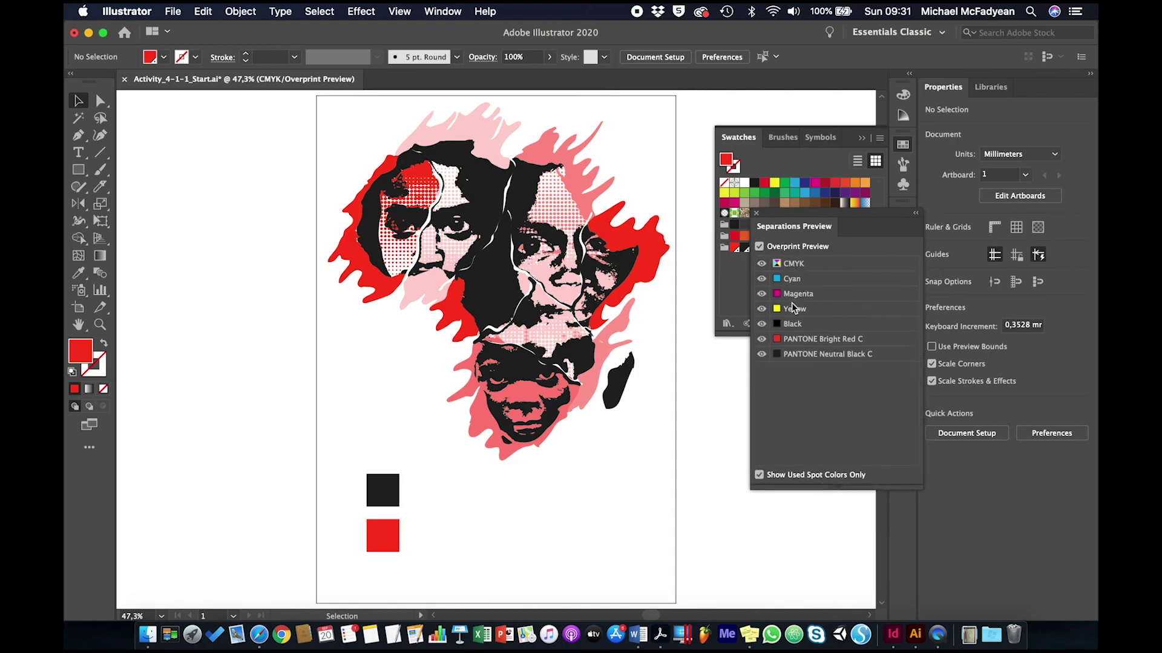
Step: Hide the CMYK plates and toggle the PANTONE Neutral Black C and PANTONE Bright Red C plates to examine the spot separations
{"action": "left_click", "coordinate": [763, 264]}
{"action": "left_click", "coordinate": [761, 355]}
{"action": "left_click", "coordinate": [761, 340]}
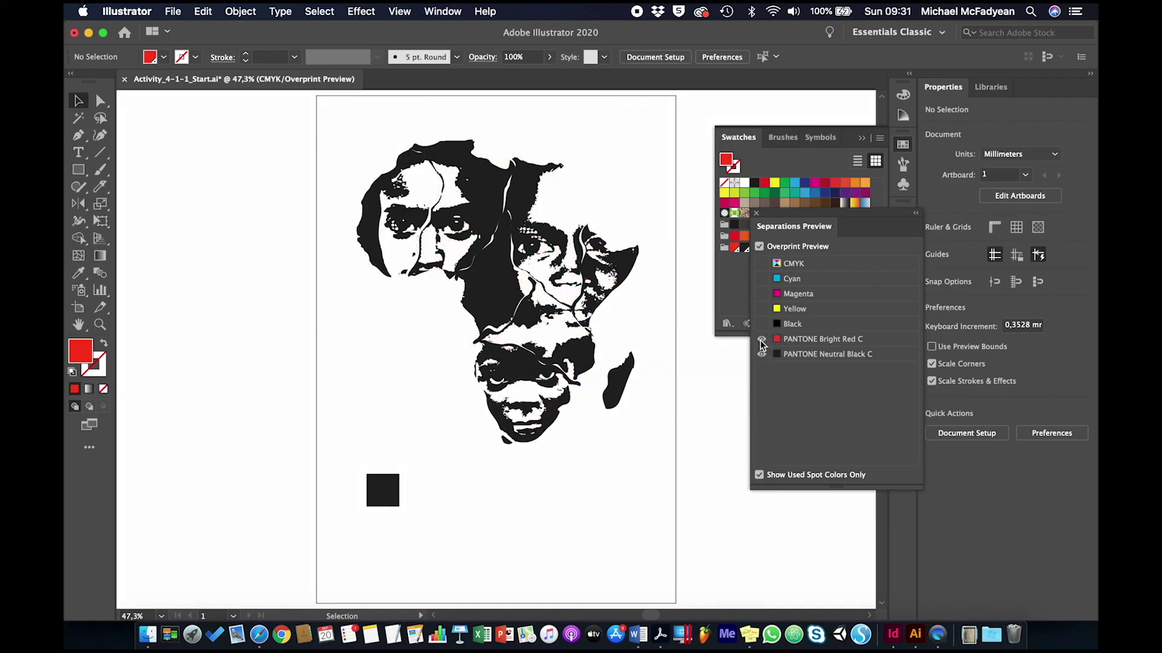
{"action": "left_click", "coordinate": [761, 340]}
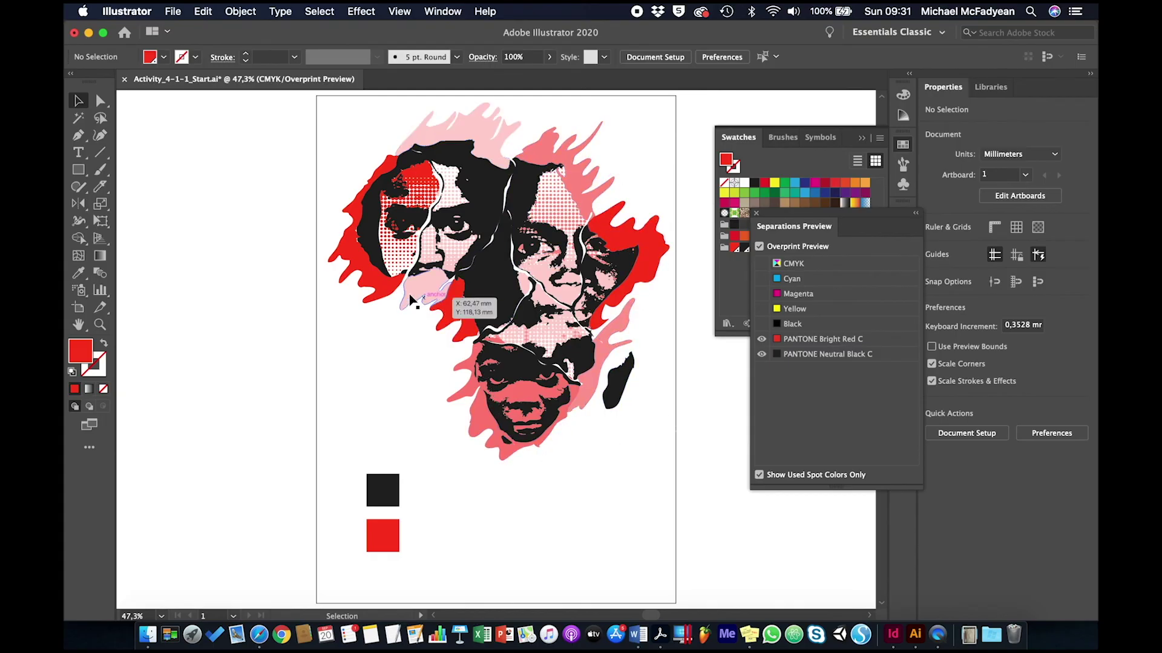
{"action": "left_click", "coordinate": [607, 493]}
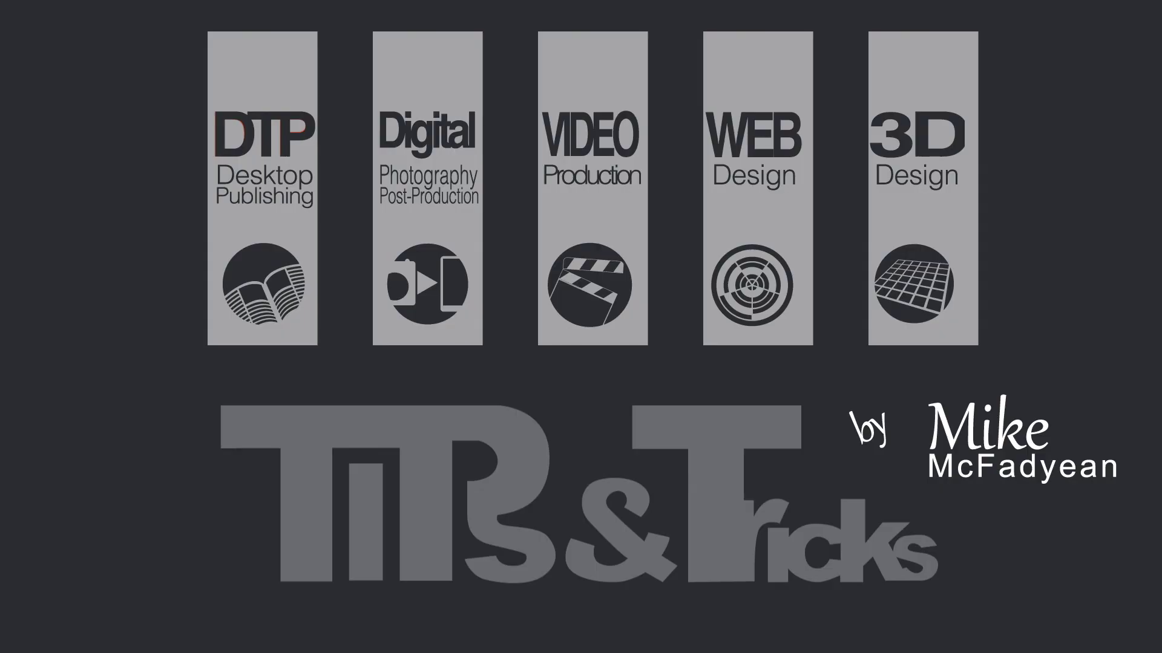